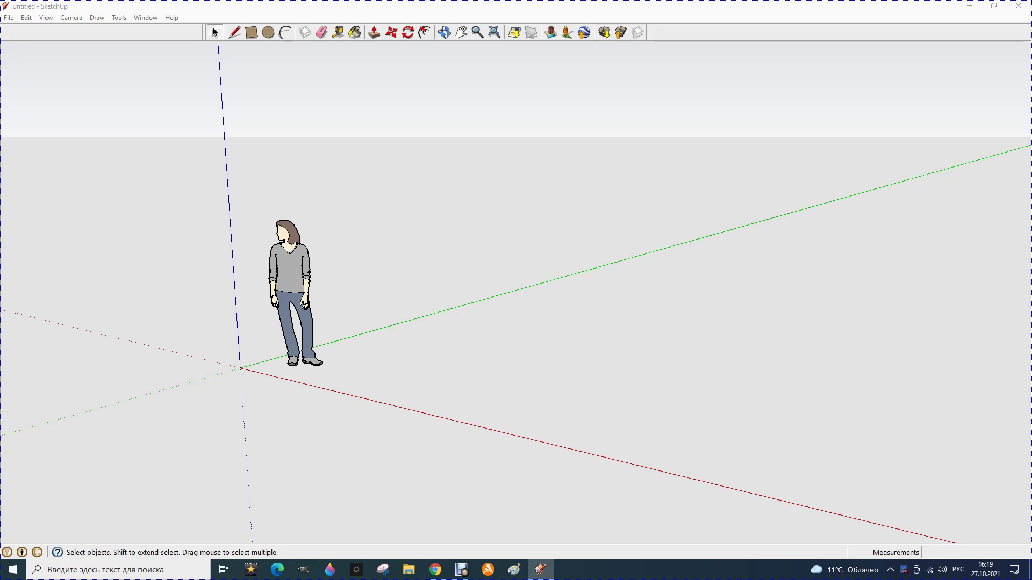
Draw a flat base rectangle on the ground and orbit around it
click(119, 18)
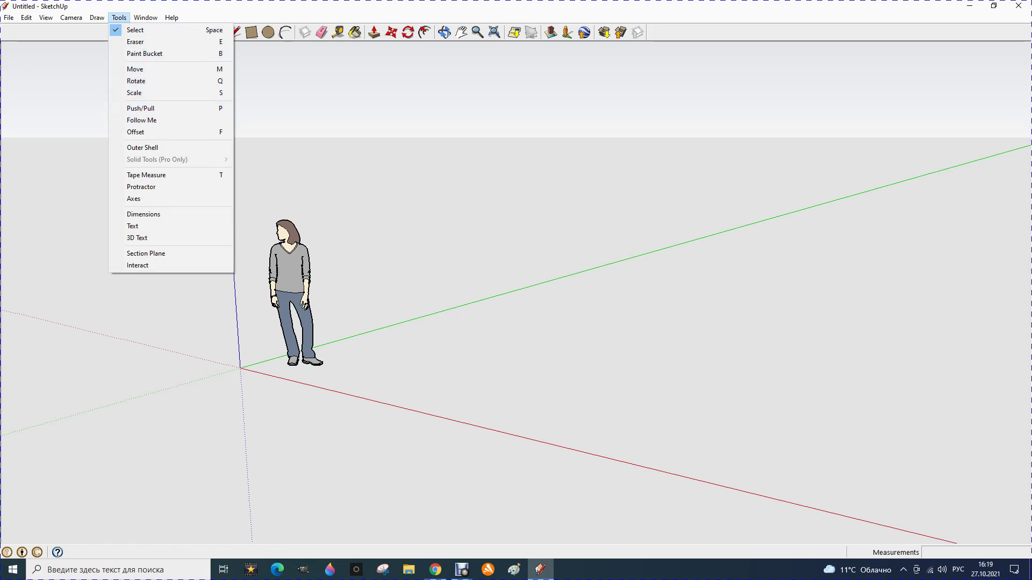
key(Escape)
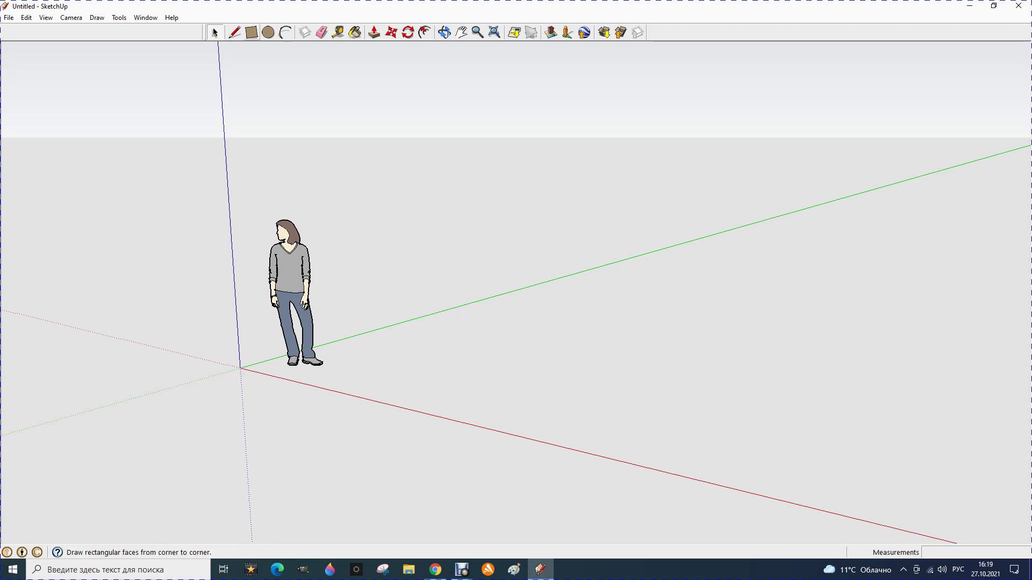
click(251, 32)
click(436, 339)
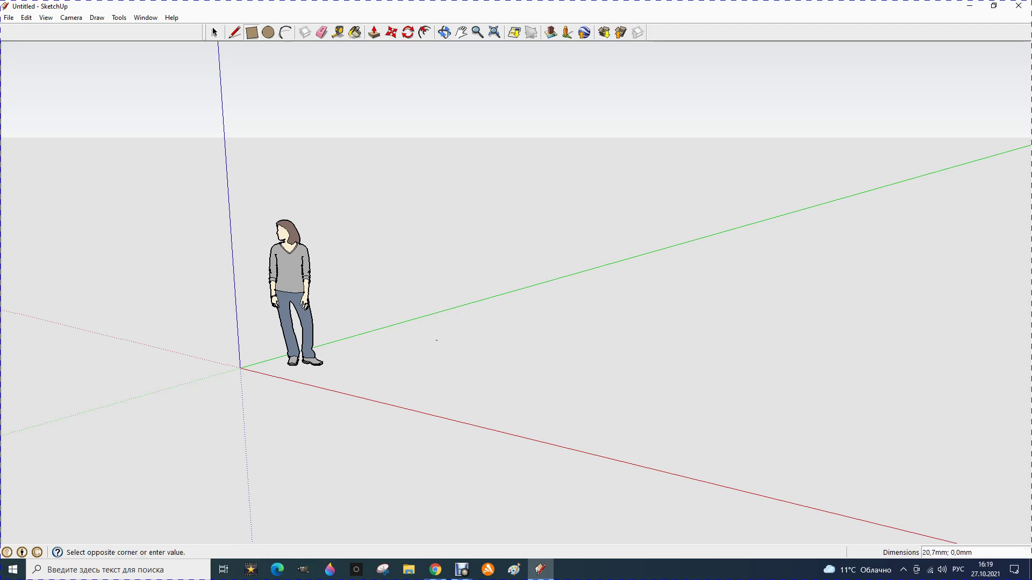
click(625, 328)
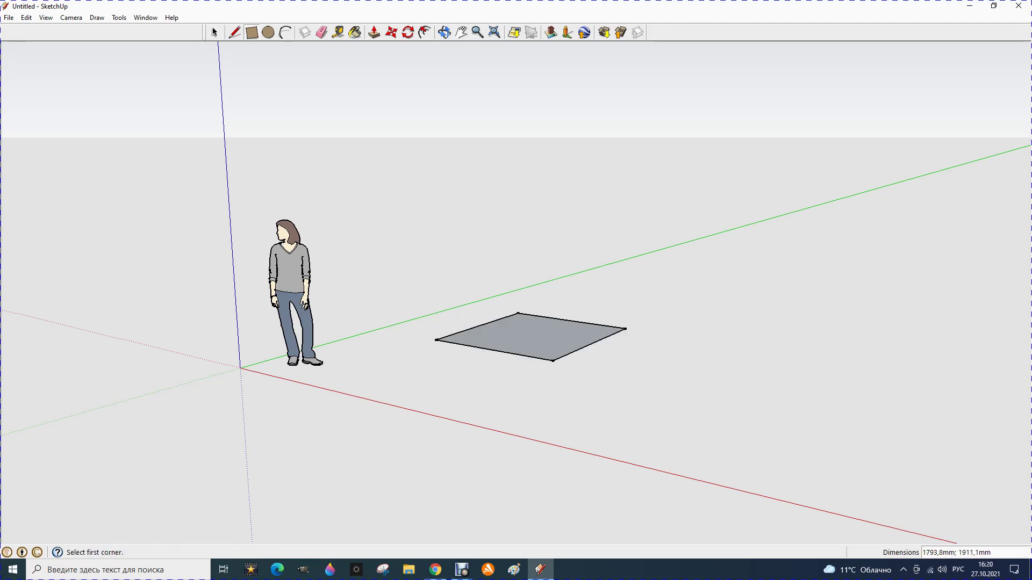
scroll(538, 349, up, 2)
key(o)
drag(516, 322, 452, 322)
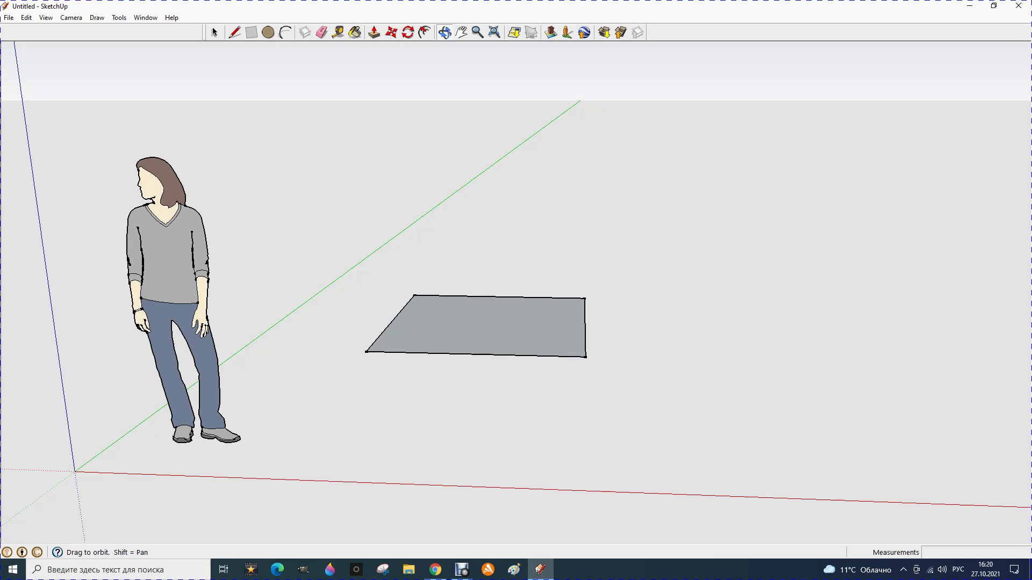
drag(451, 322, 425, 322)
scroll(398, 252, up, 2)
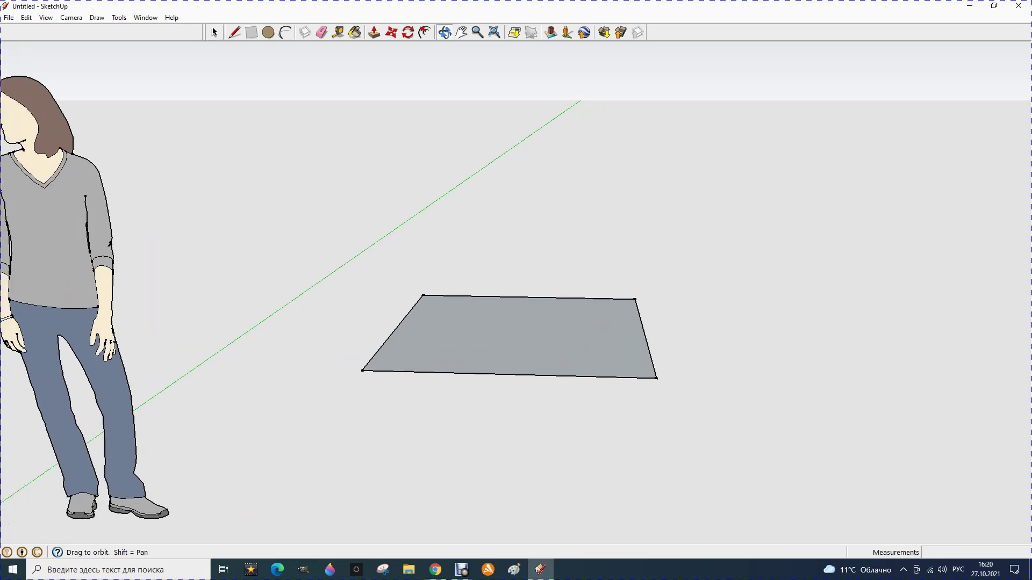
Draw a small upright square face standing on the rectangle's edge
key(l)
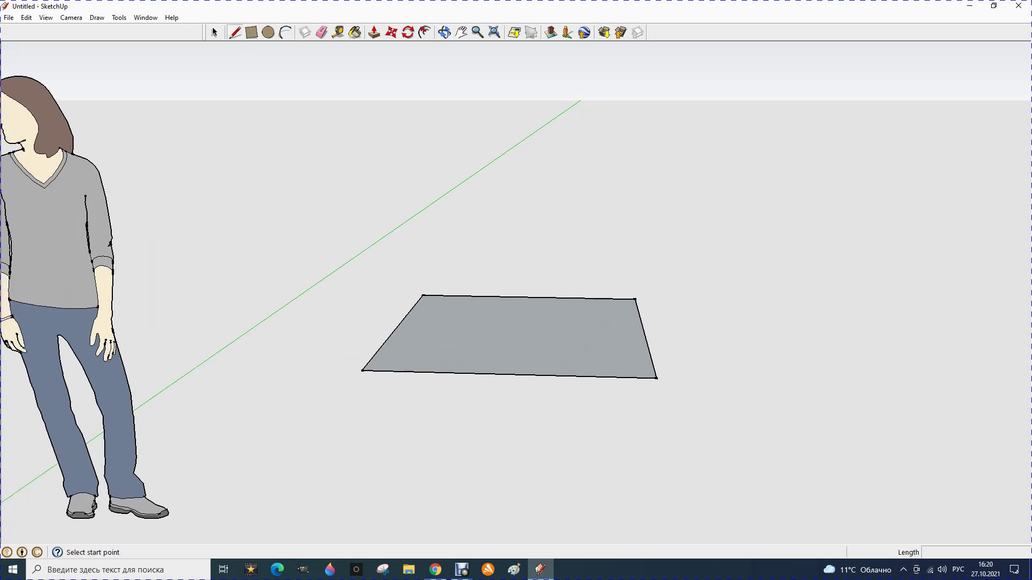
scroll(396, 331, up, 2)
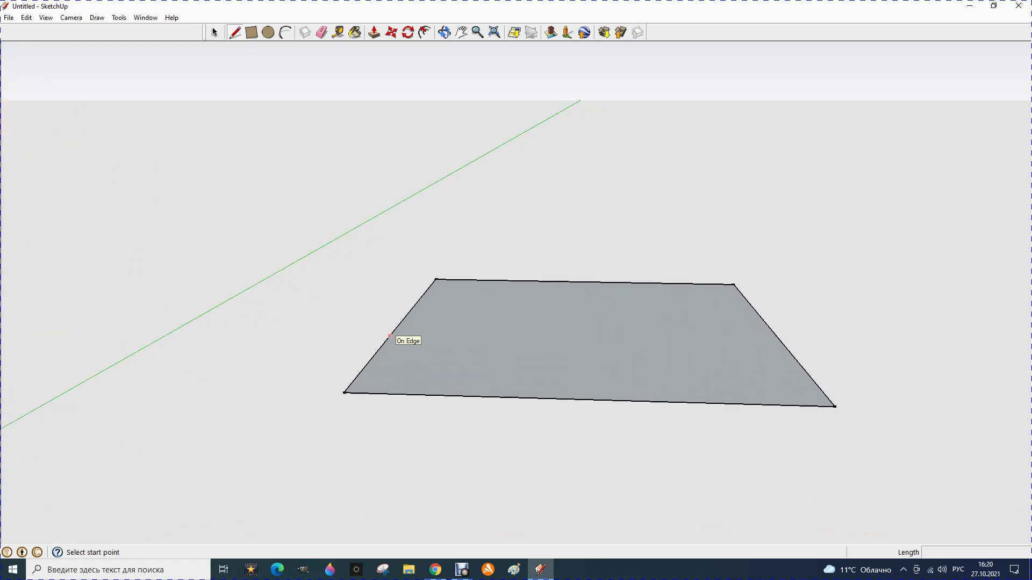
click(390, 335)
click(366, 336)
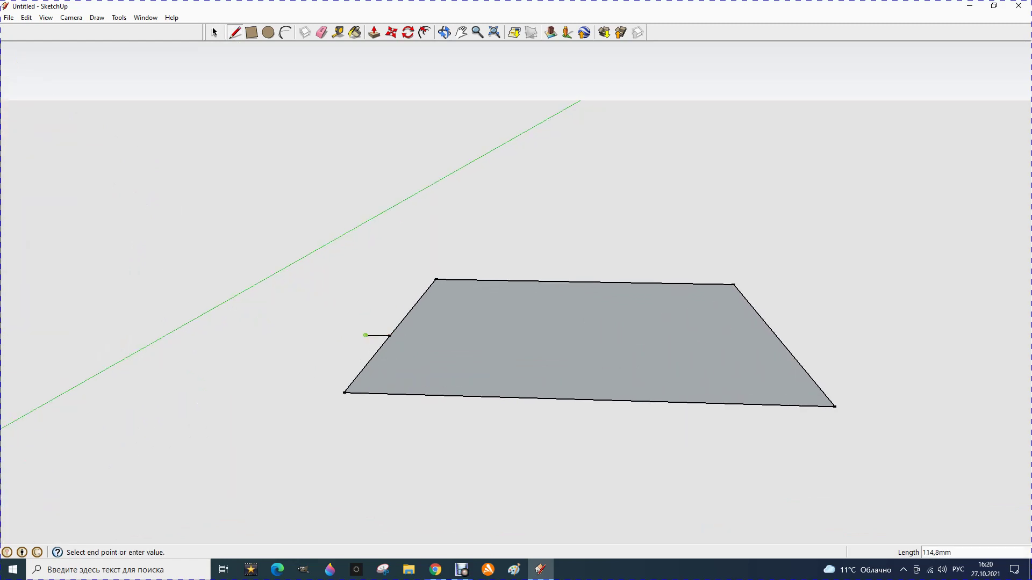
click(364, 305)
click(389, 305)
click(389, 335)
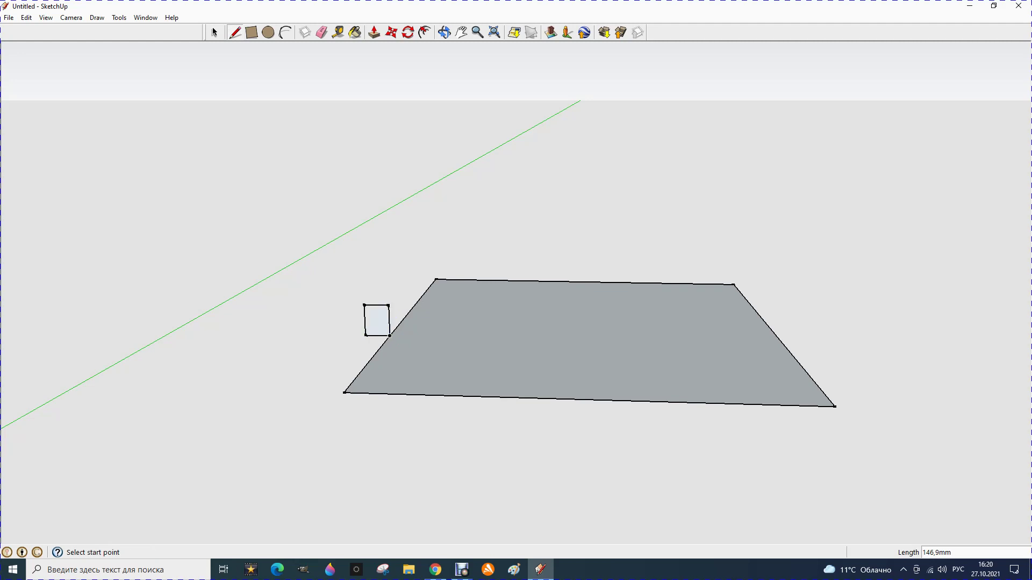
key(o)
mouse_move(538, 323)
mouse_down()
mouse_move(545, 317)
mouse_move(441, 328)
mouse_up()
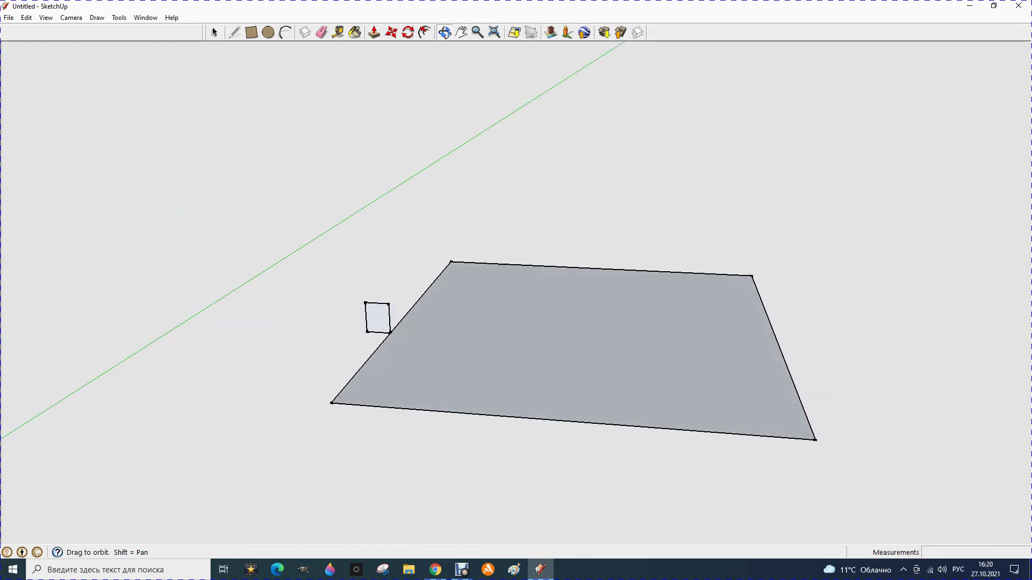
scroll(368, 314, up, 2)
scroll(368, 313, up, 3)
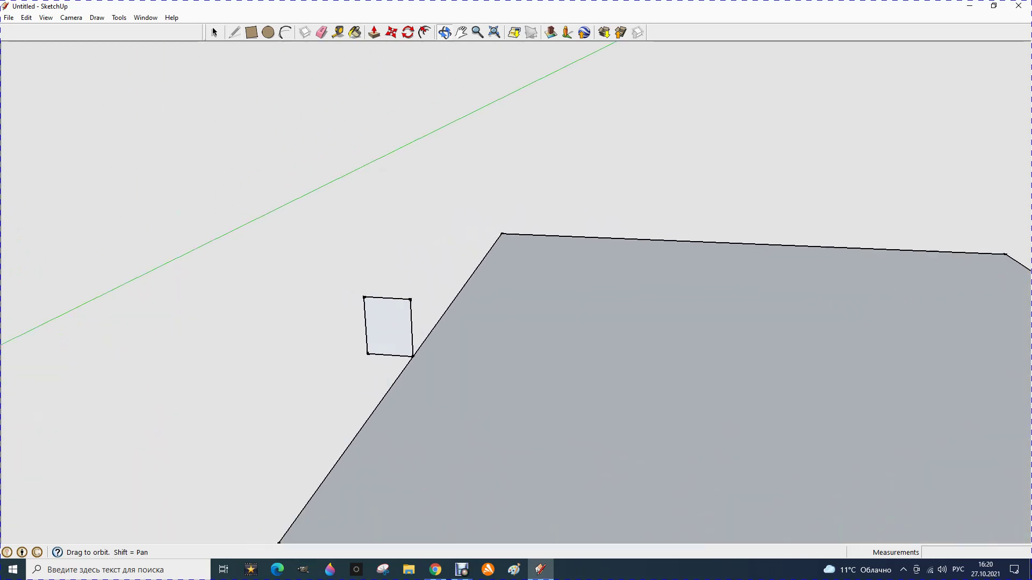
Arc across the square, then erase its top and outer edges to leave a quarter-round profile
key(a)
click(367, 353)
click(410, 300)
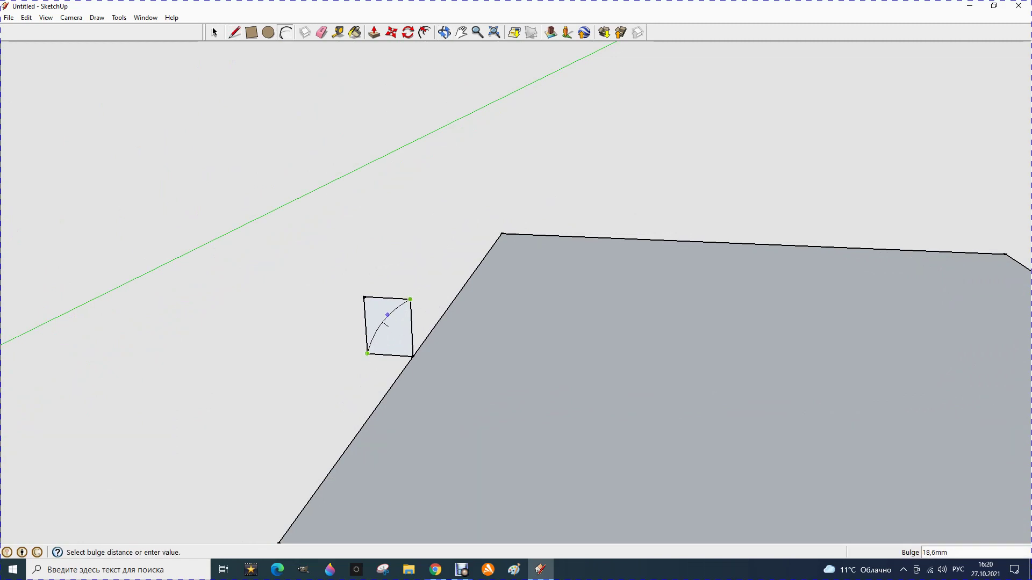
click(385, 323)
key(e)
click(387, 299)
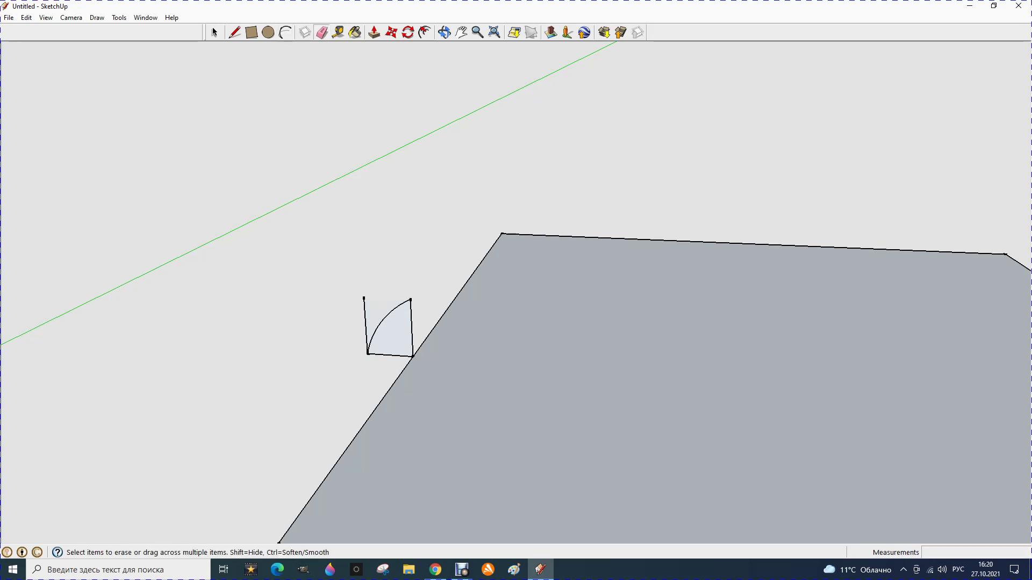
click(365, 328)
scroll(385, 317, down, 2)
scroll(385, 317, down, 2)
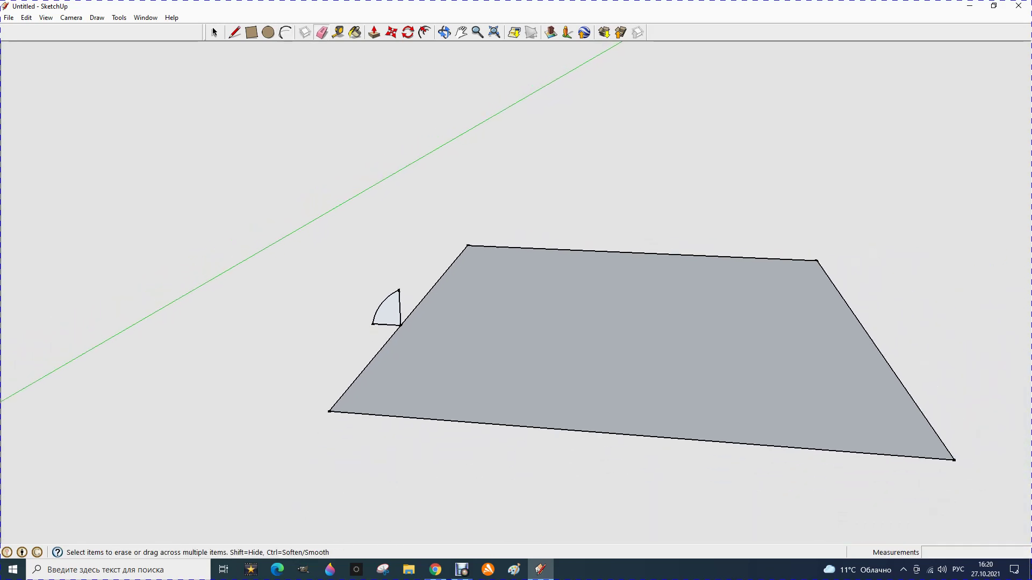
scroll(392, 306, down, 2)
scroll(392, 307, down, 2)
Select the rectangle's four edges as the sweep path
scroll(392, 306, down, 1)
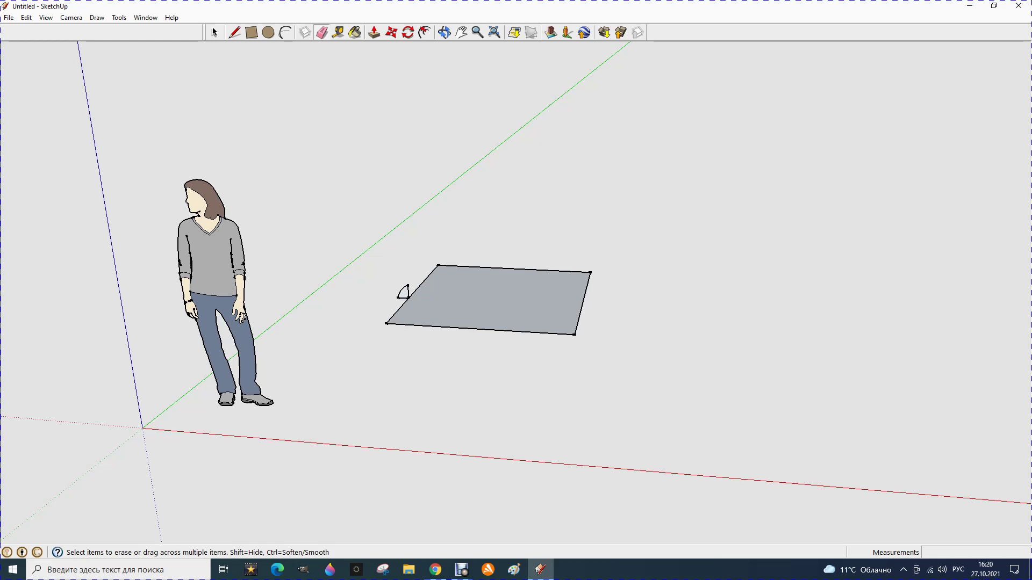
click(214, 30)
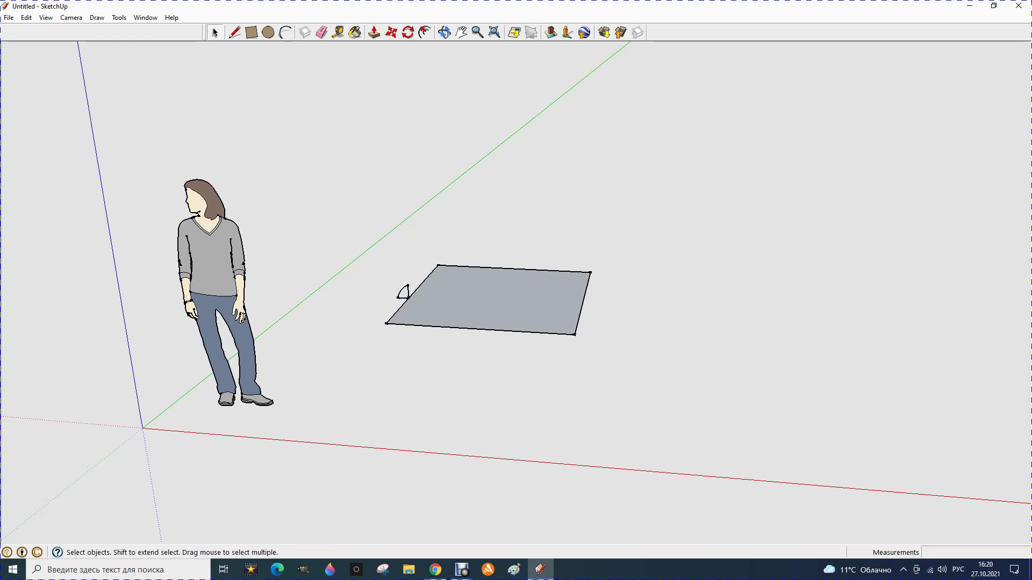
click(407, 295)
shift+click(514, 269)
shift+click(583, 304)
shift+click(480, 328)
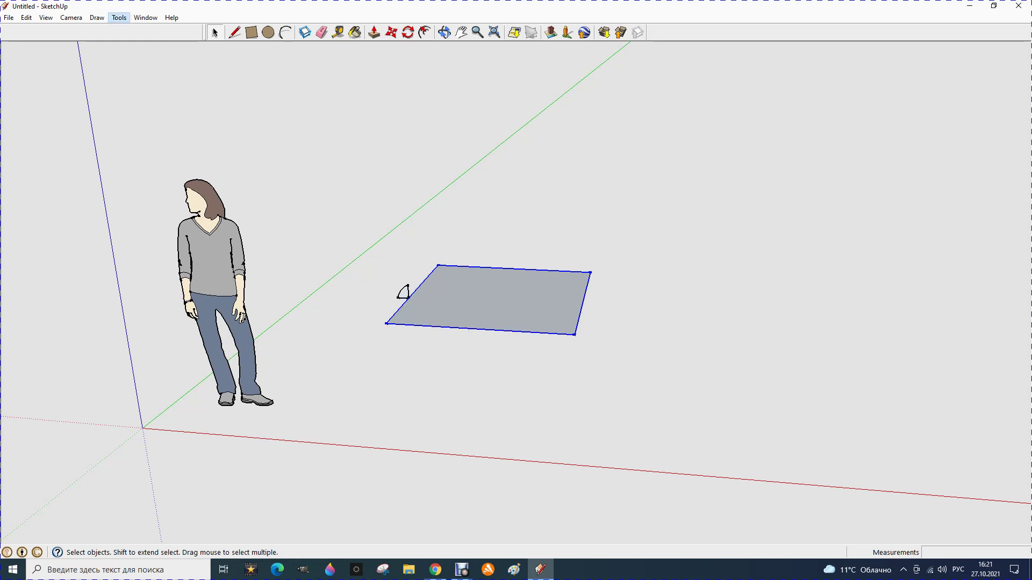
Run Follow Me on the quarter-round profile to form the tray's rounded rim
click(119, 17)
click(141, 120)
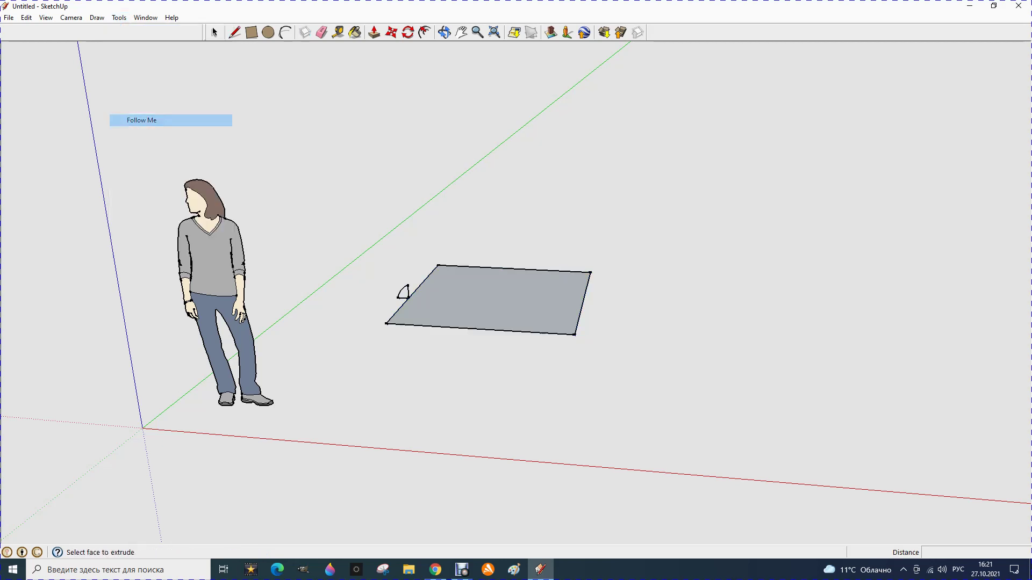
scroll(346, 256, up, 1)
scroll(346, 255, up, 2)
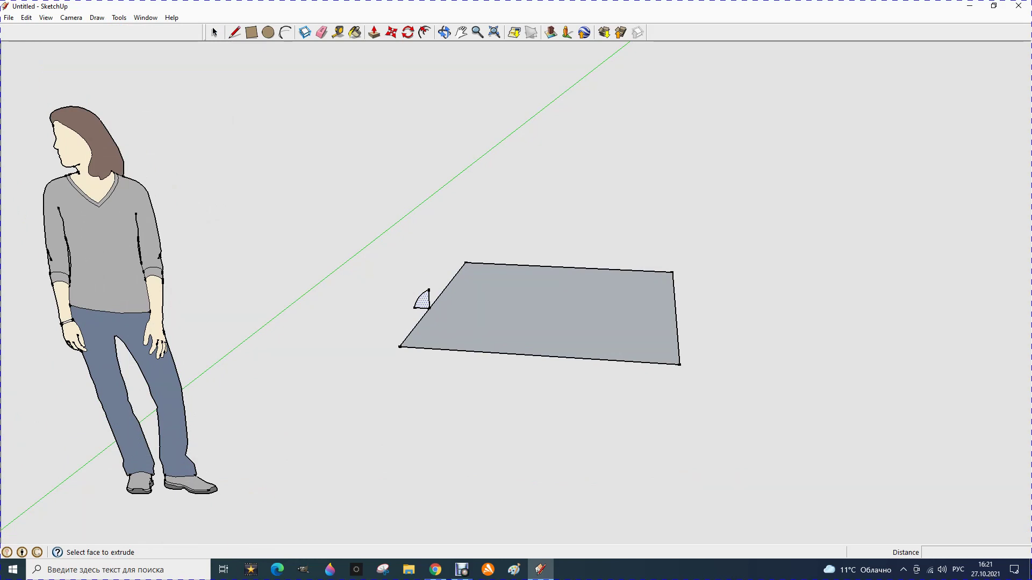
click(423, 301)
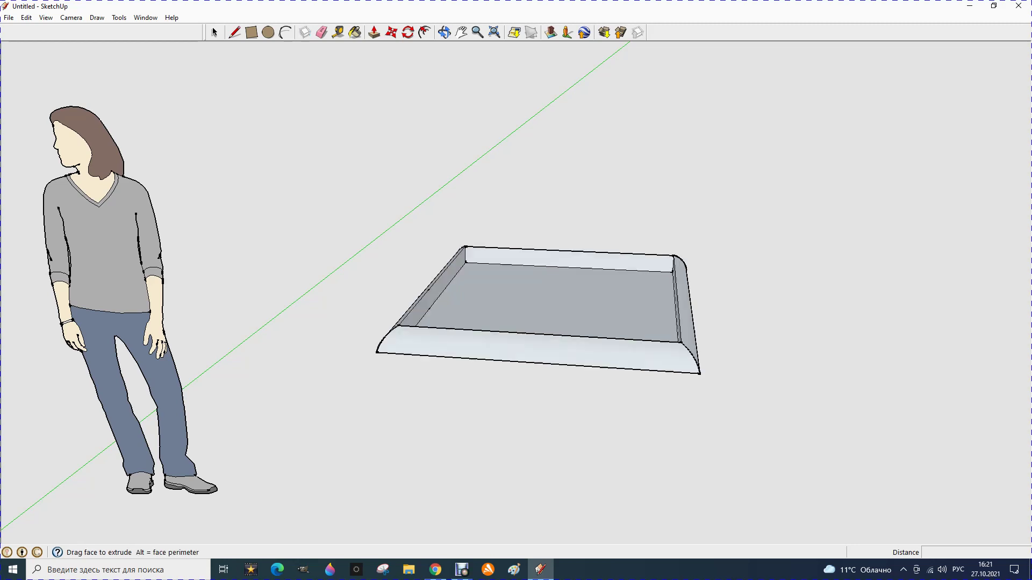
scroll(377, 296, down, 2)
scroll(376, 295, down, 1)
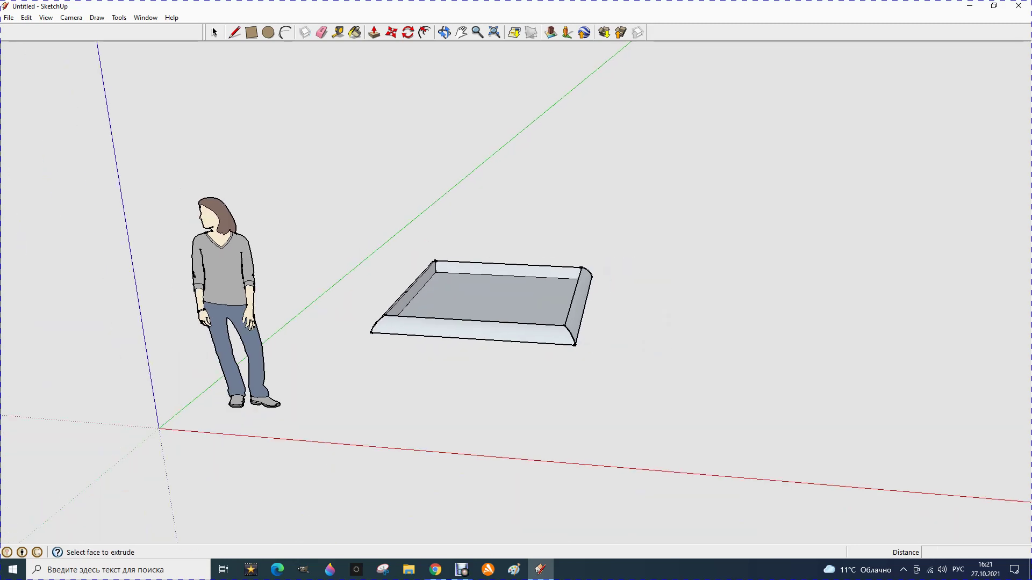
scroll(436, 315, up, 1)
key(Escape)
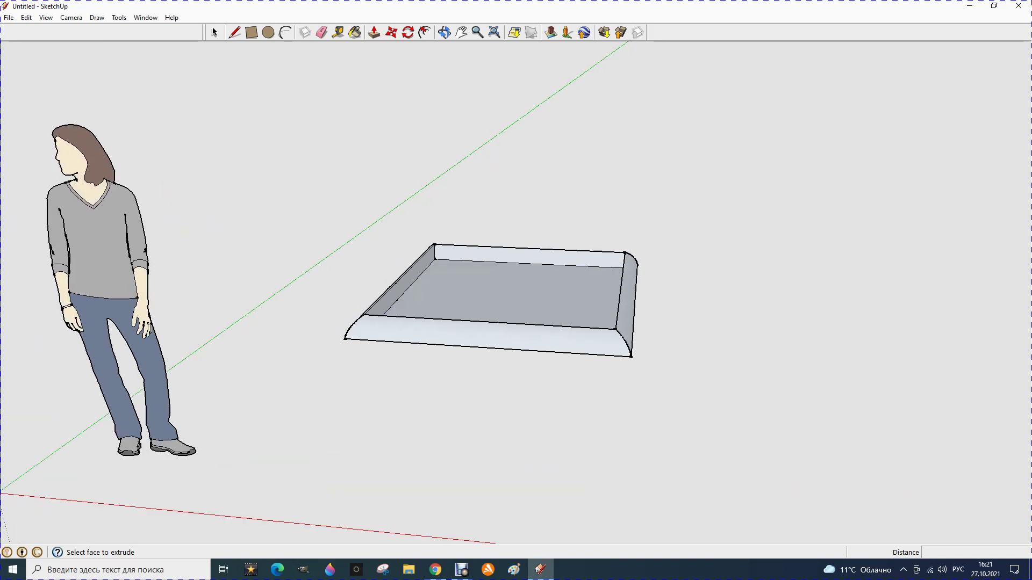
scroll(344, 330, down, 2)
scroll(344, 330, down, 2)
scroll(344, 330, down, 1)
scroll(346, 325, down, 1)
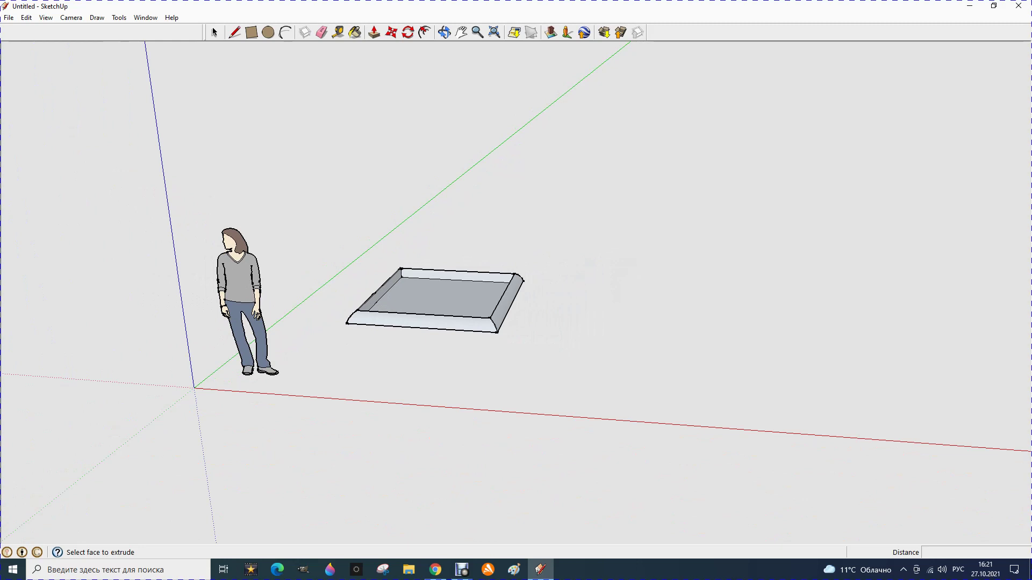
Draw a circle on the ground beside the tray
click(268, 32)
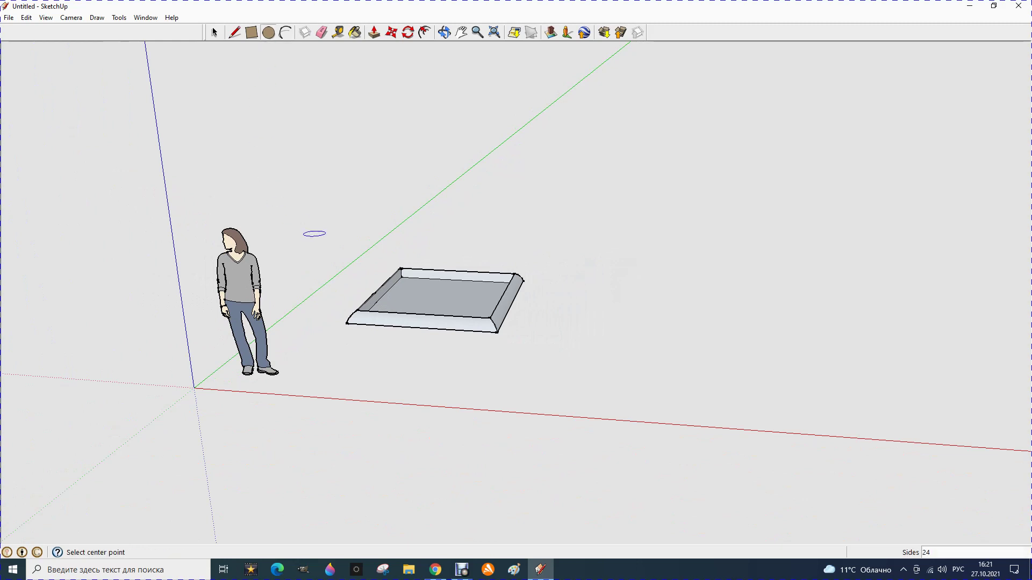
scroll(301, 231, down, 1)
scroll(281, 226, down, 2)
scroll(281, 225, down, 1)
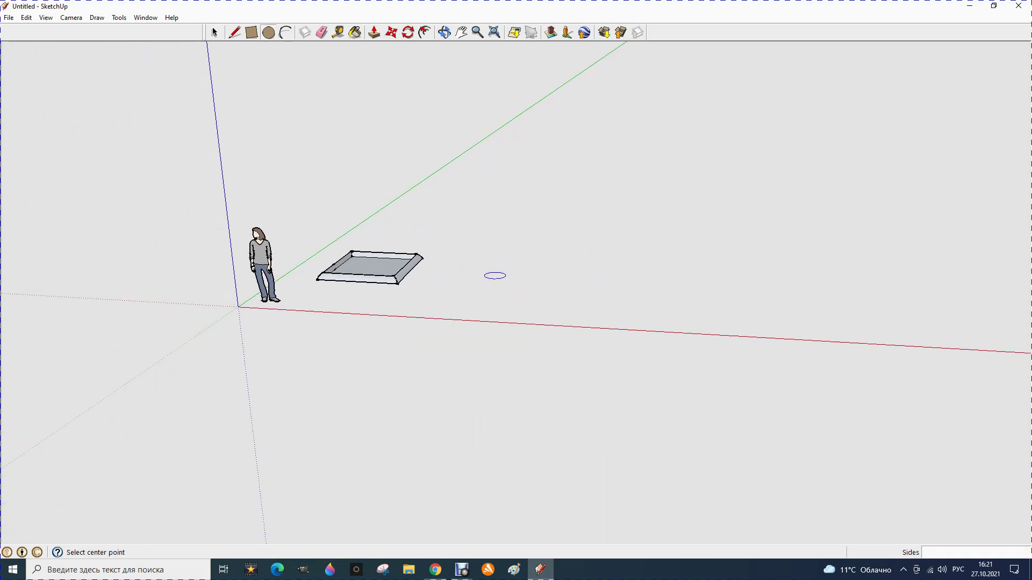
scroll(497, 274, up, 1)
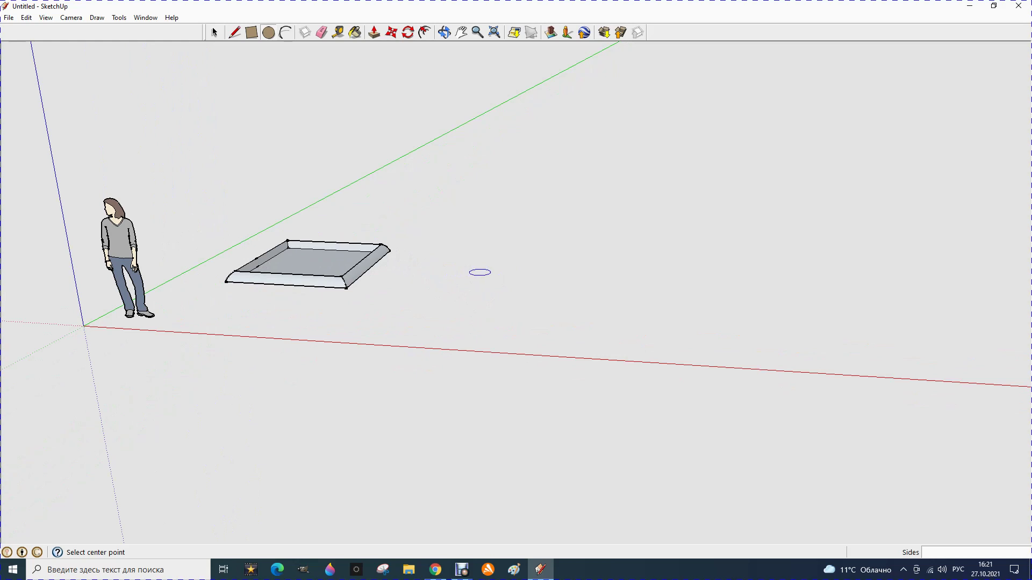
click(481, 273)
click(428, 273)
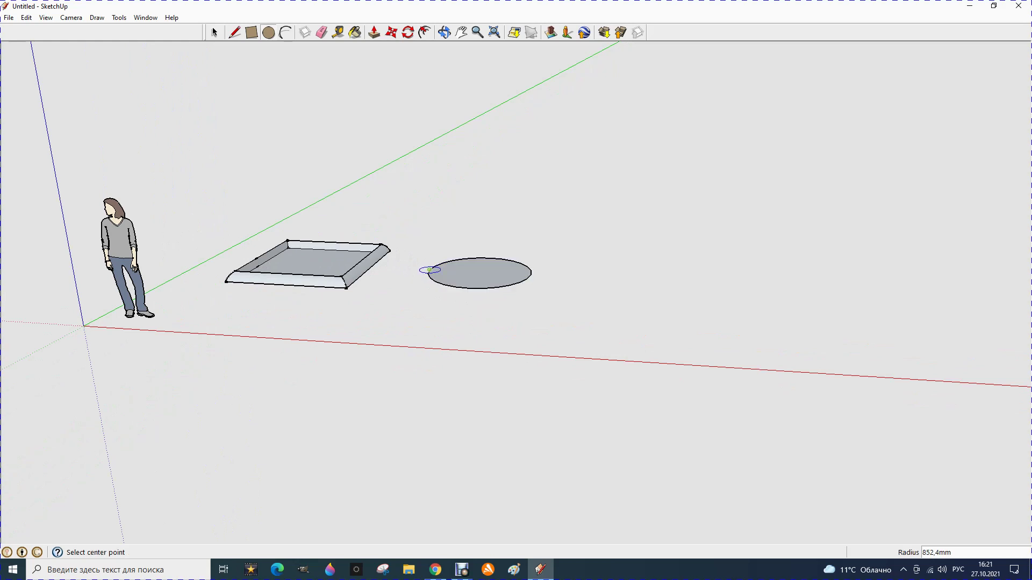
click(214, 32)
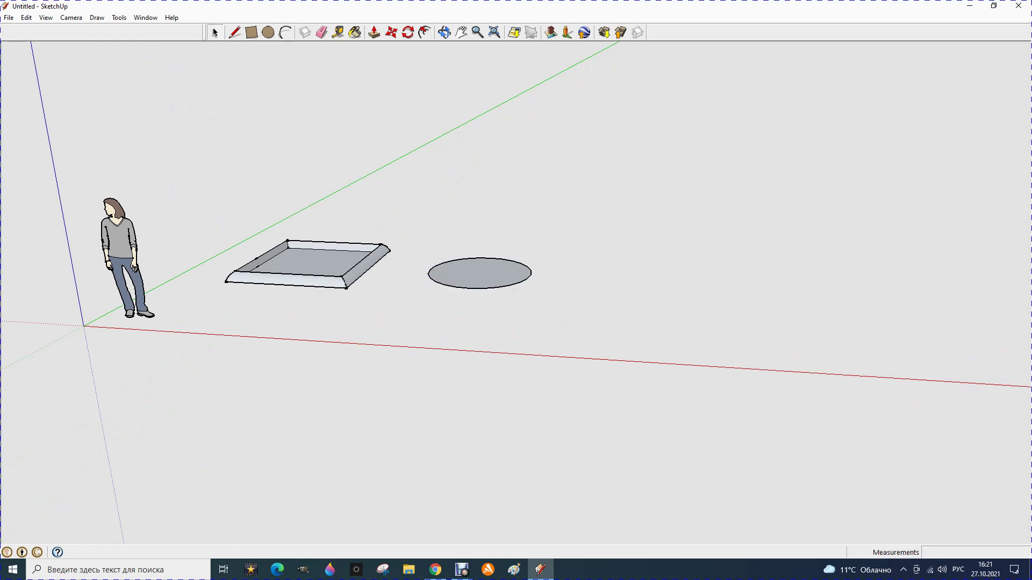
Draw a vertical centre line and a closed upright profile from the circle's centre to its edge
click(235, 32)
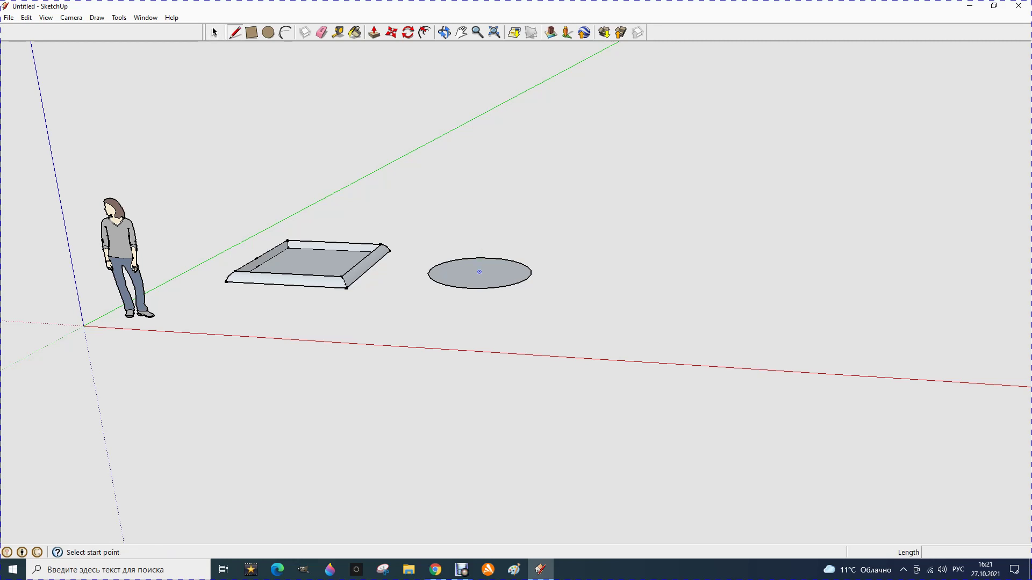
click(479, 271)
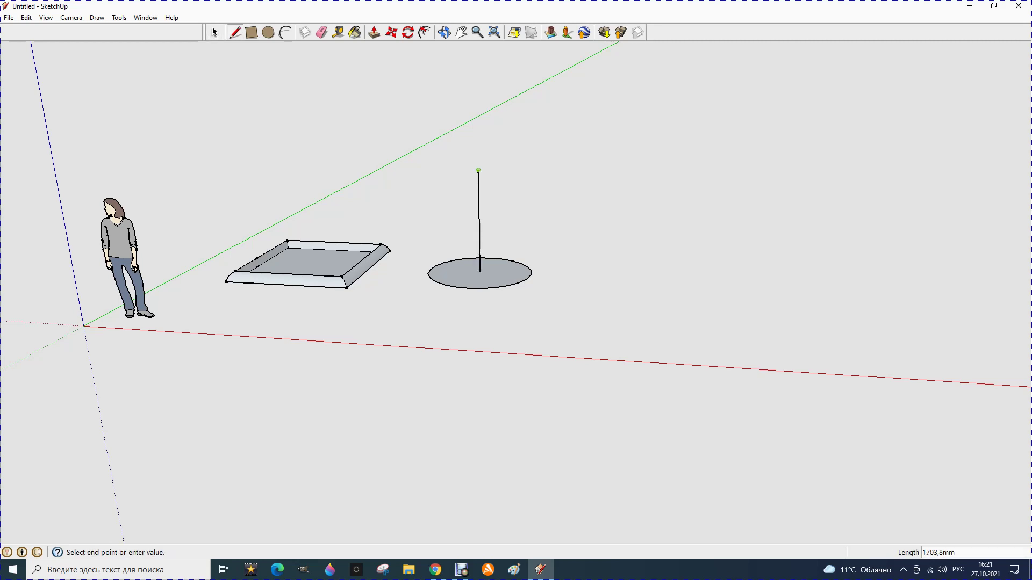
click(479, 161)
click(479, 272)
click(429, 269)
click(436, 168)
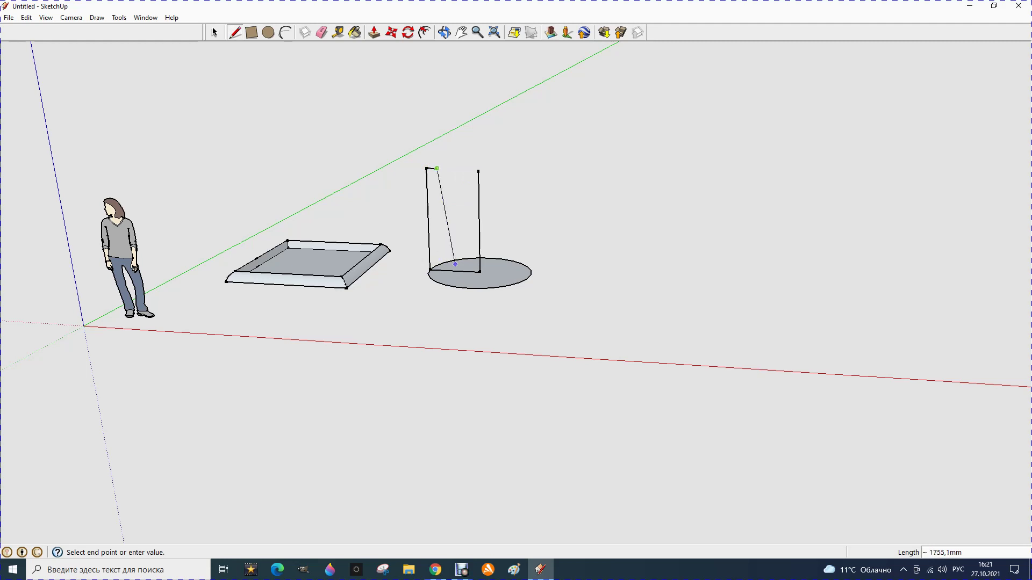
scroll(454, 270, up, 2)
scroll(454, 266, up, 1)
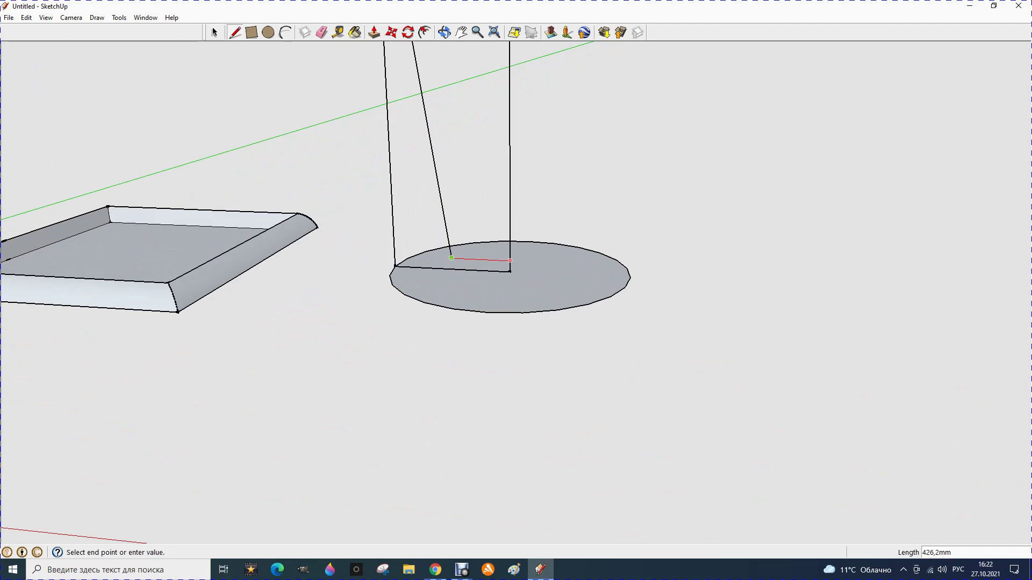
click(509, 262)
scroll(485, 268, down, 1)
scroll(486, 268, down, 1)
Add an arc bulge to the profile's side and erase the extra edge and centre line
key(a)
click(418, 146)
click(421, 216)
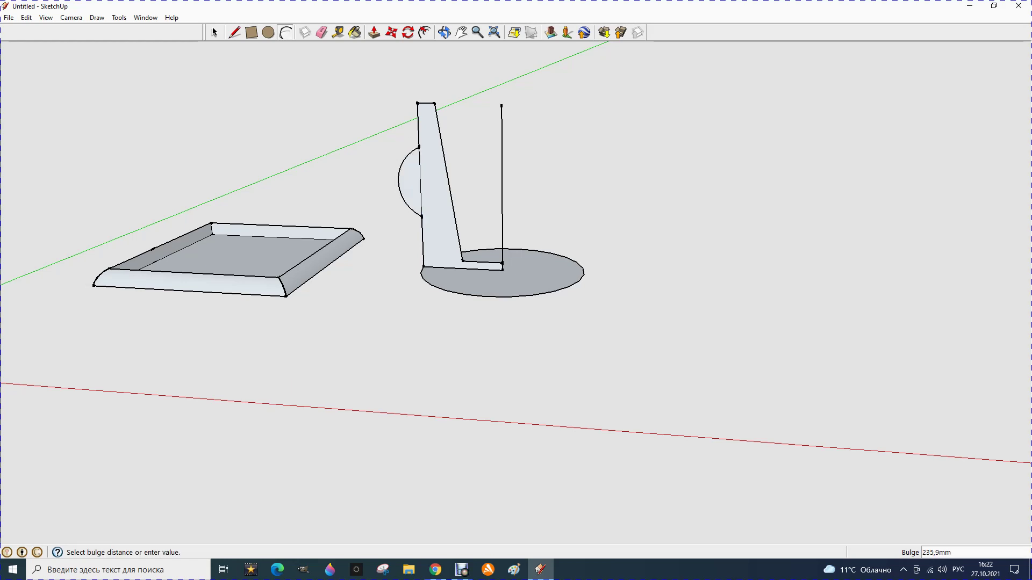
click(399, 182)
key(e)
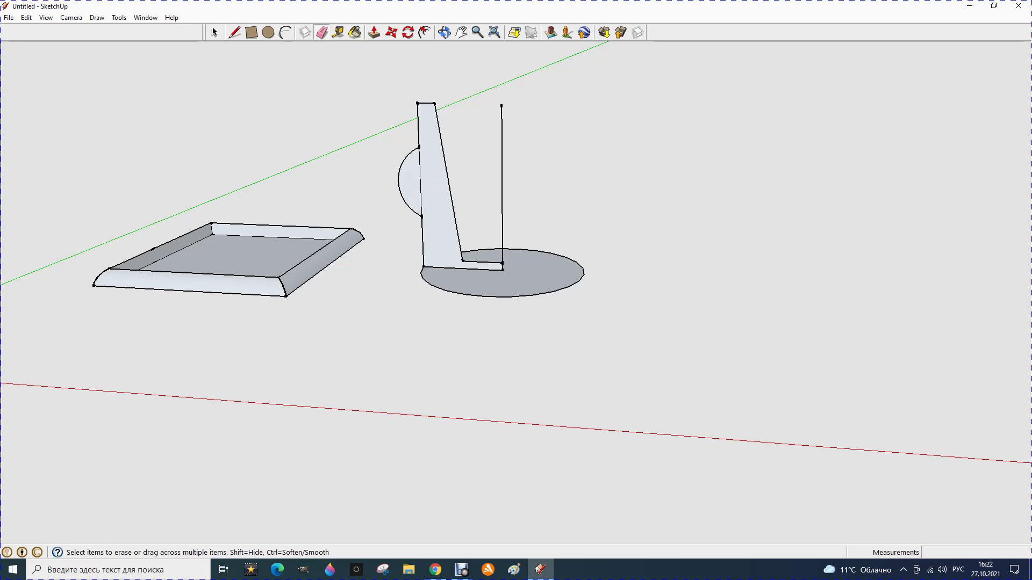
click(420, 183)
click(502, 183)
Select the circle as the sweep path
click(214, 32)
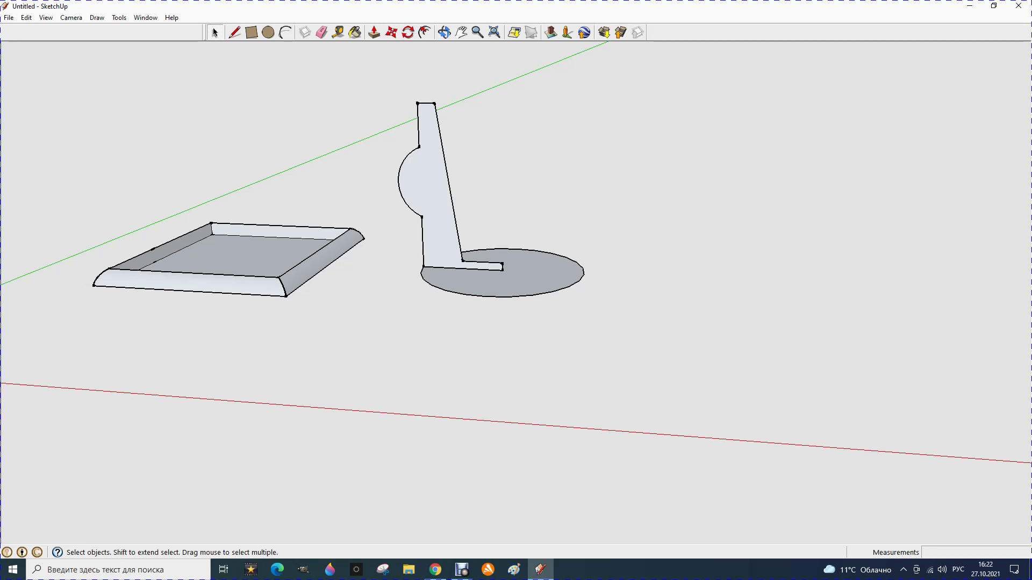
click(502, 296)
click(119, 17)
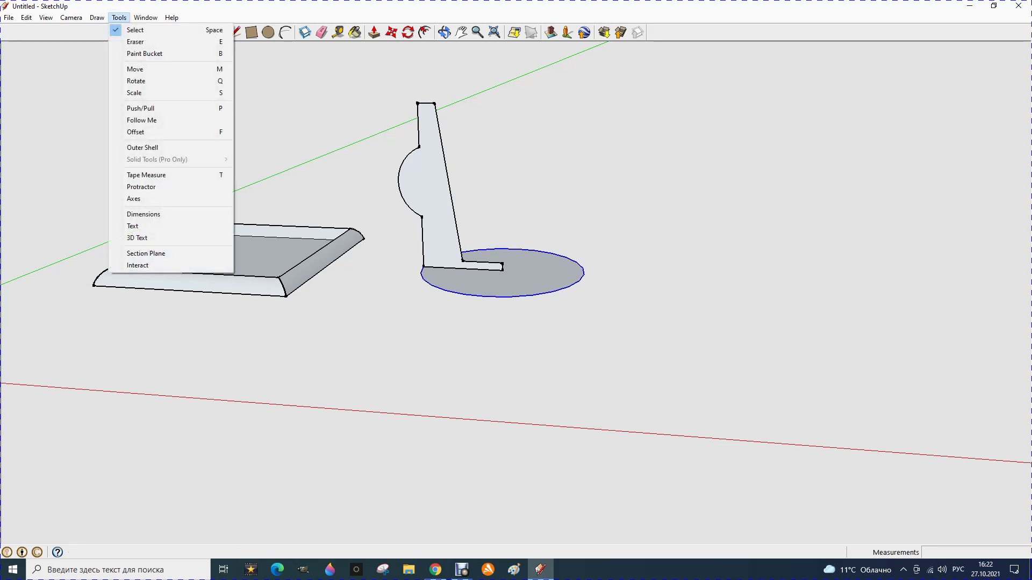
Sweep the profile around the circle with Follow Me and orbit to look into the vase
click(141, 120)
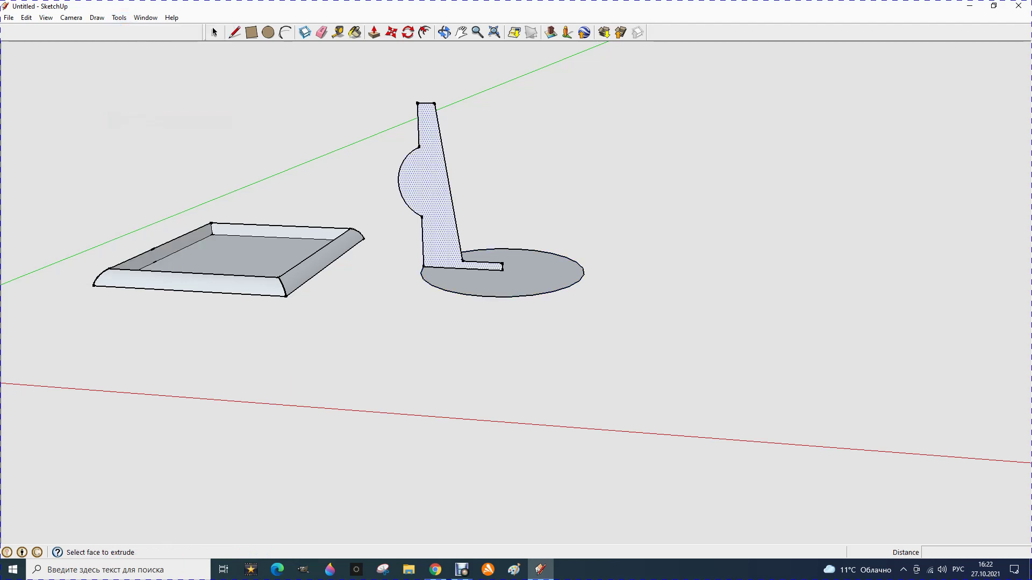
click(427, 188)
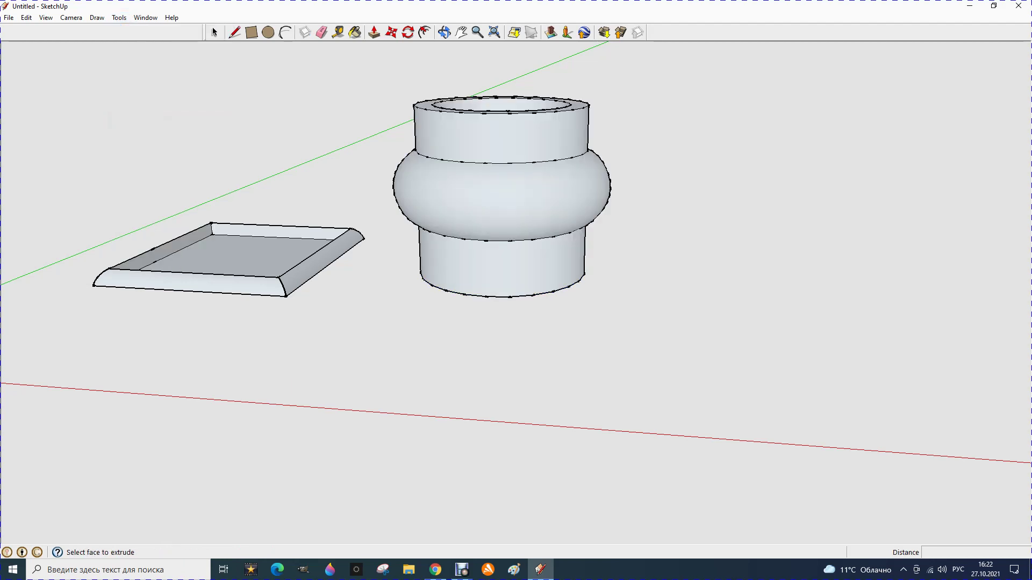
click(444, 32)
drag(443, 162, 430, 204)
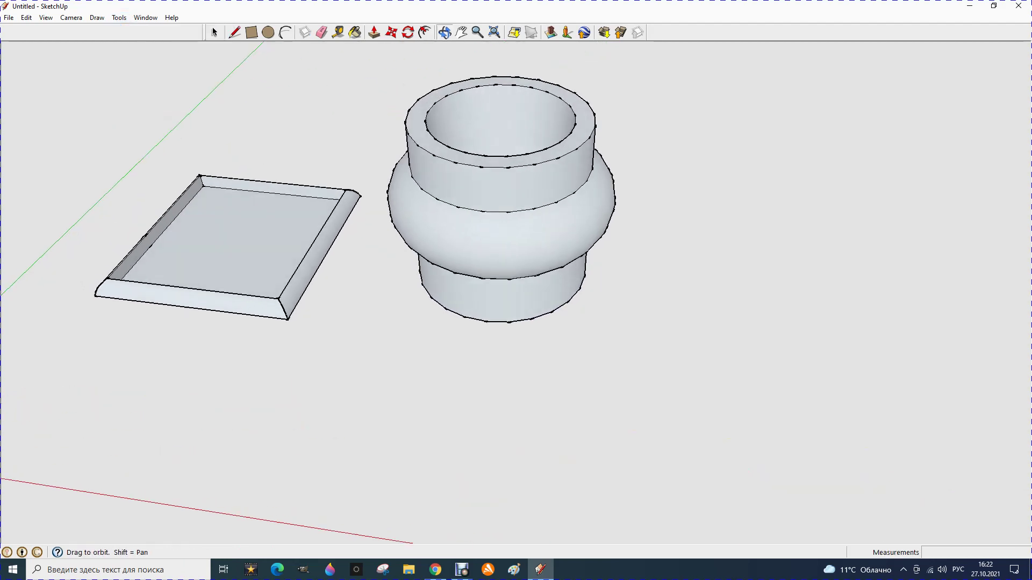
drag(7, 276, 7, 361)
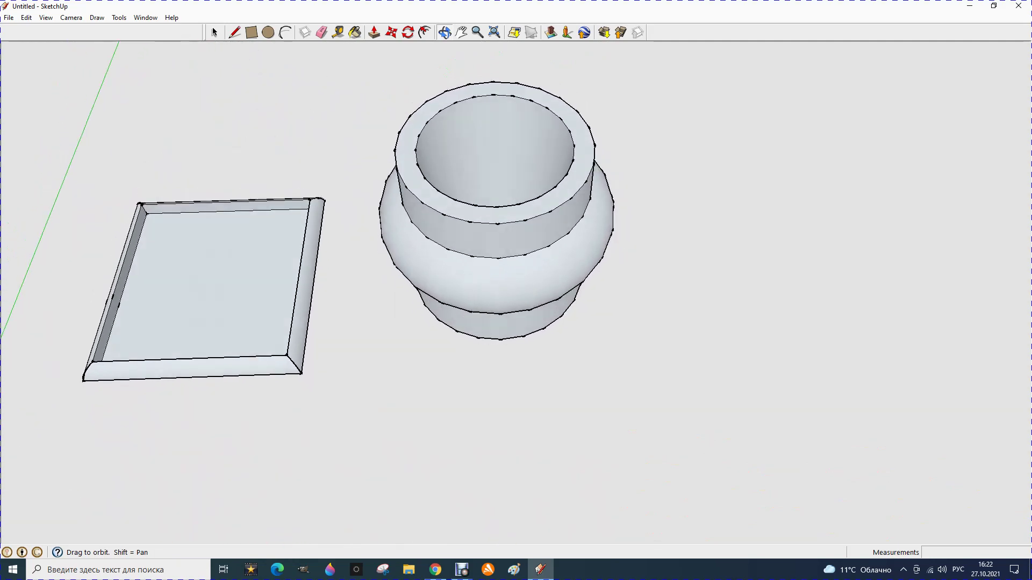
drag(355, 269, 354, 226)
scroll(352, 231, down, 2)
scroll(353, 231, down, 2)
scroll(355, 231, down, 1)
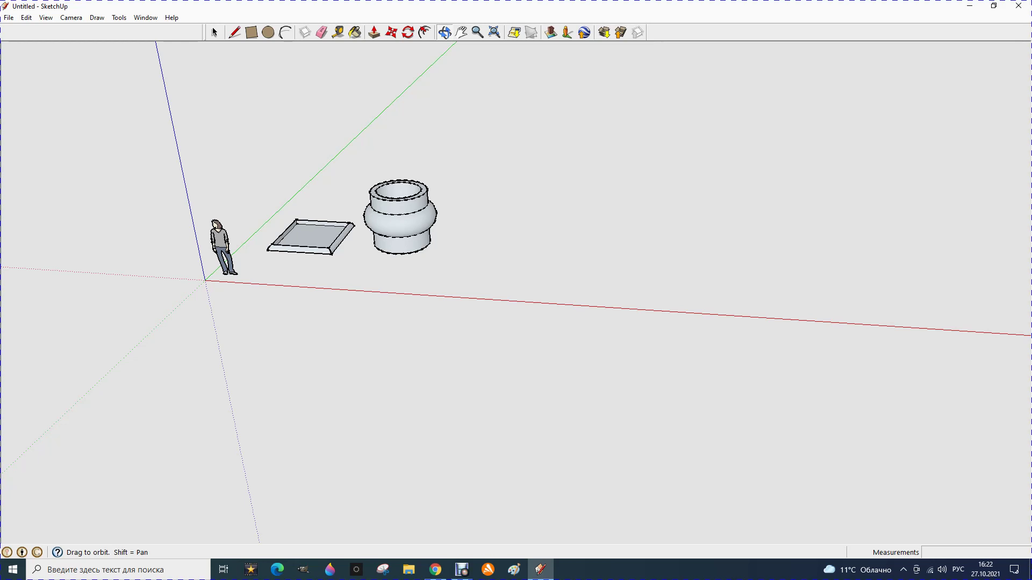
Level and reframe the view of the tray and vase
drag(376, 269, 355, 269)
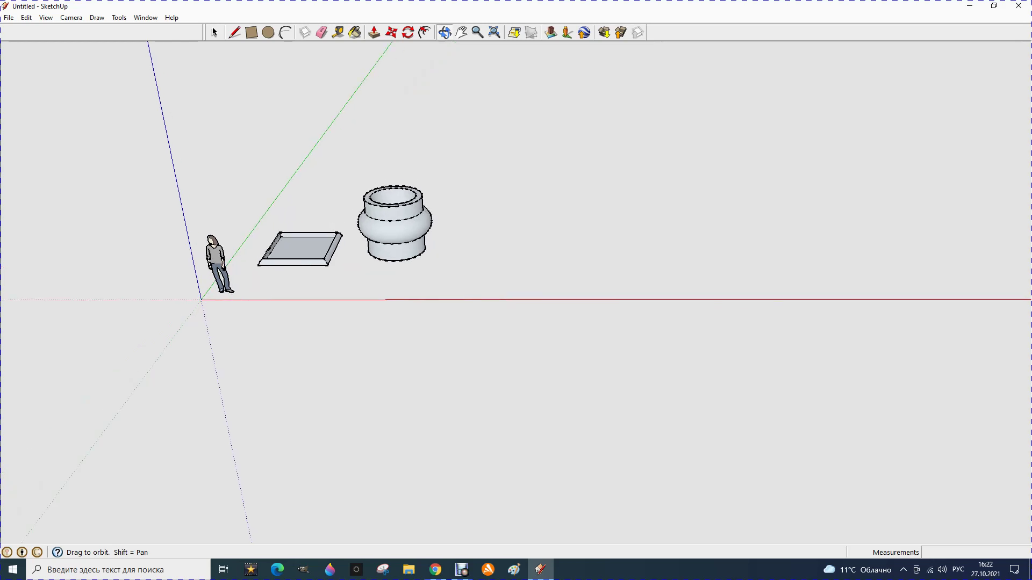
drag(484, 269, 494, 266)
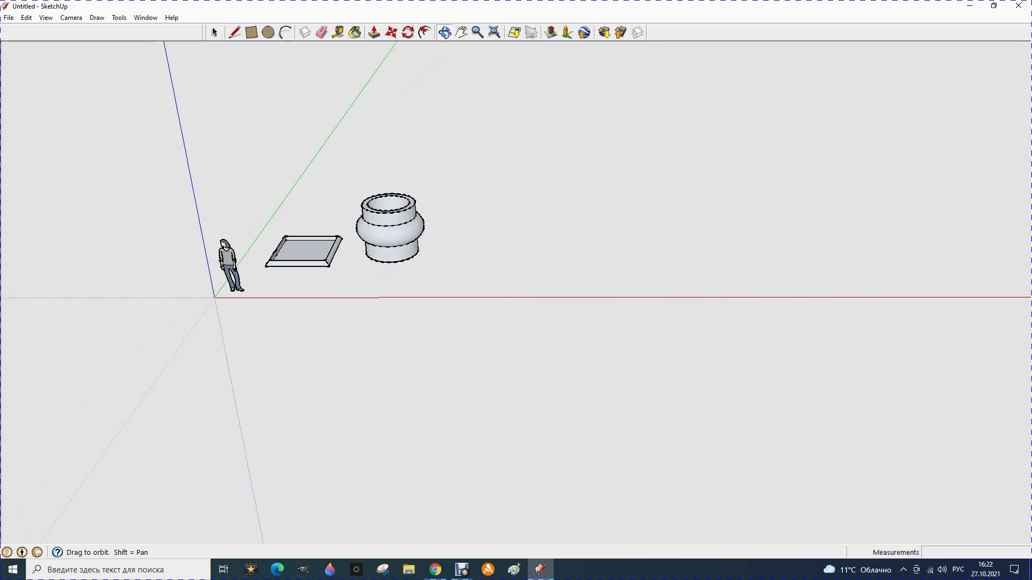
scroll(438, 213, up, 1)
scroll(438, 214, up, 2)
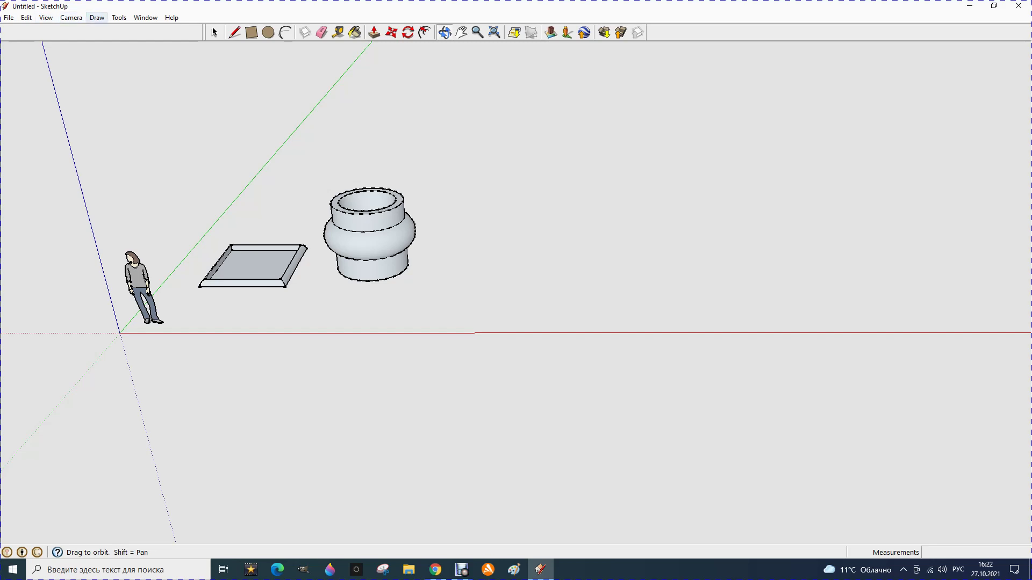
click(96, 17)
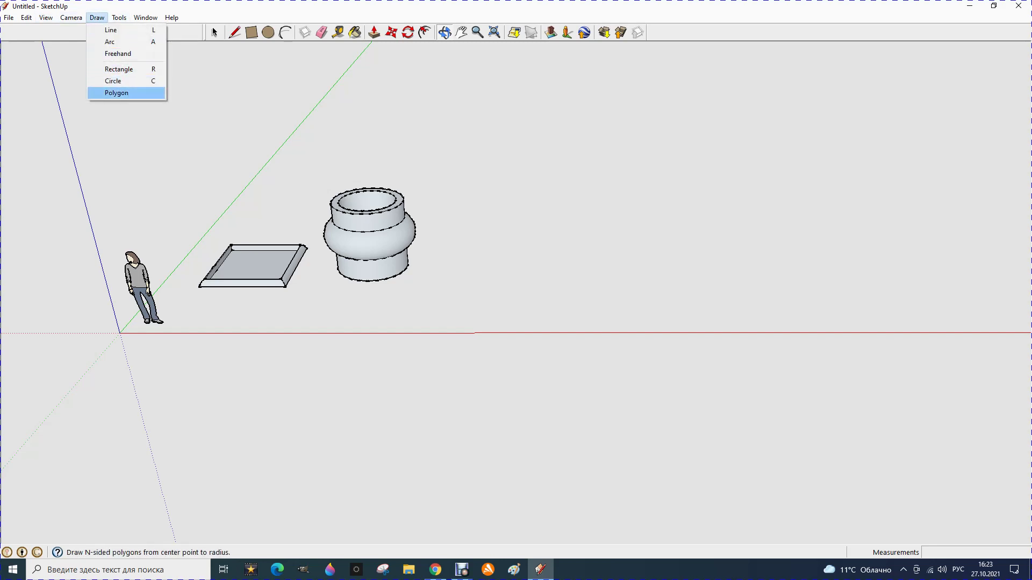
Draw a six-sided polygon on the ground right of the vase
click(117, 93)
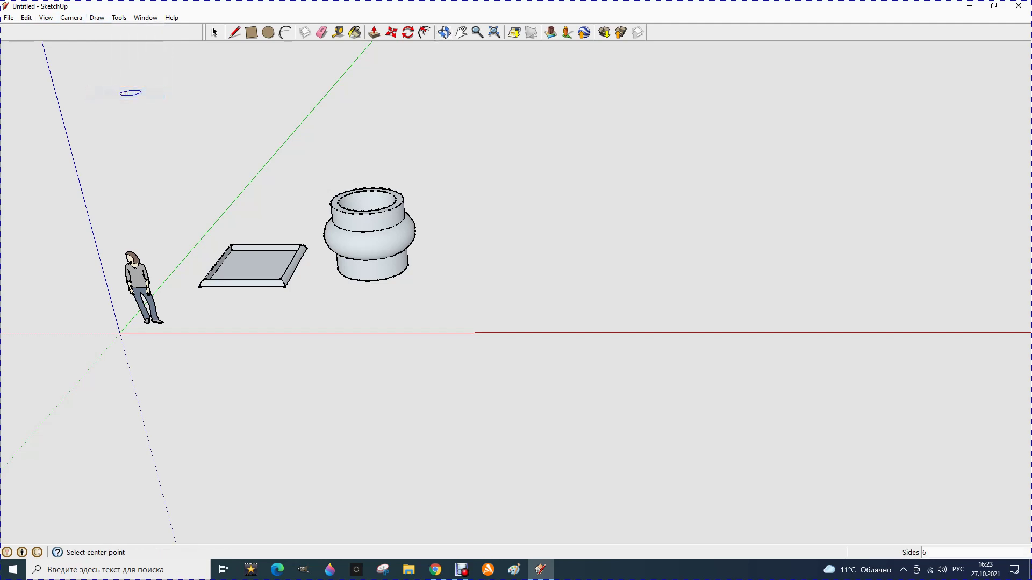
click(503, 265)
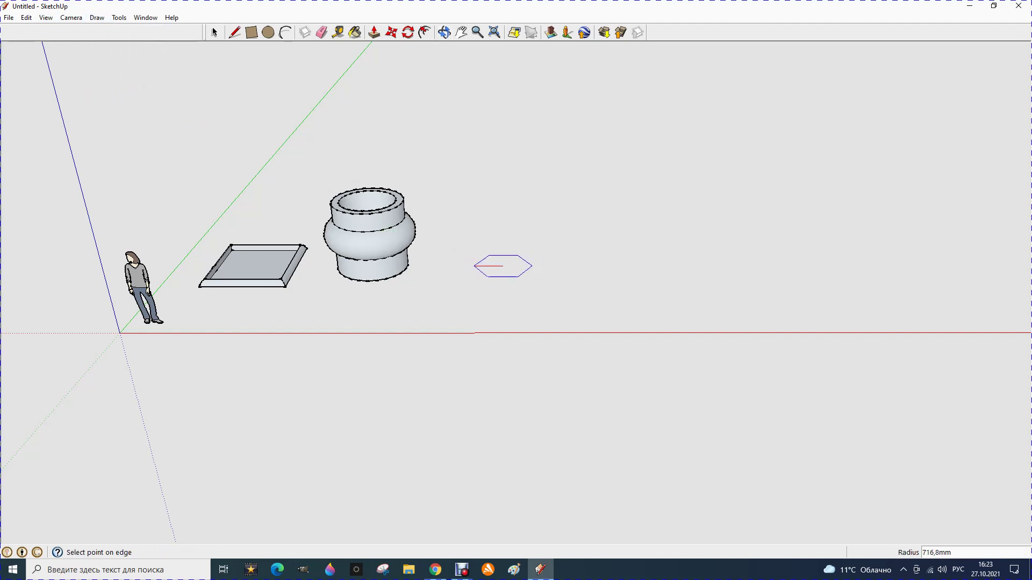
click(479, 266)
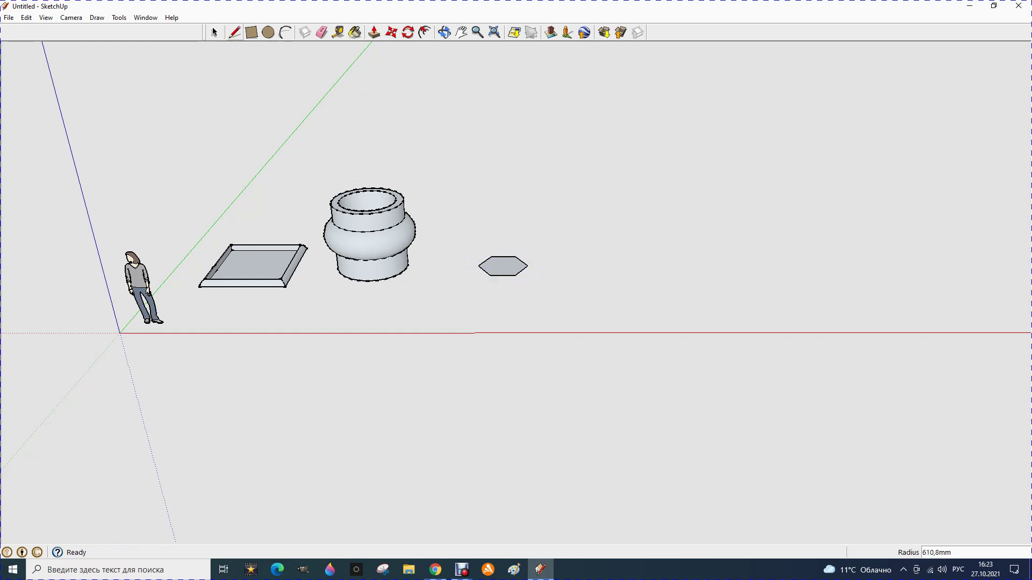
Draw a vertical, horizontal and short vertical line path rising from the hexagon's centre
click(234, 33)
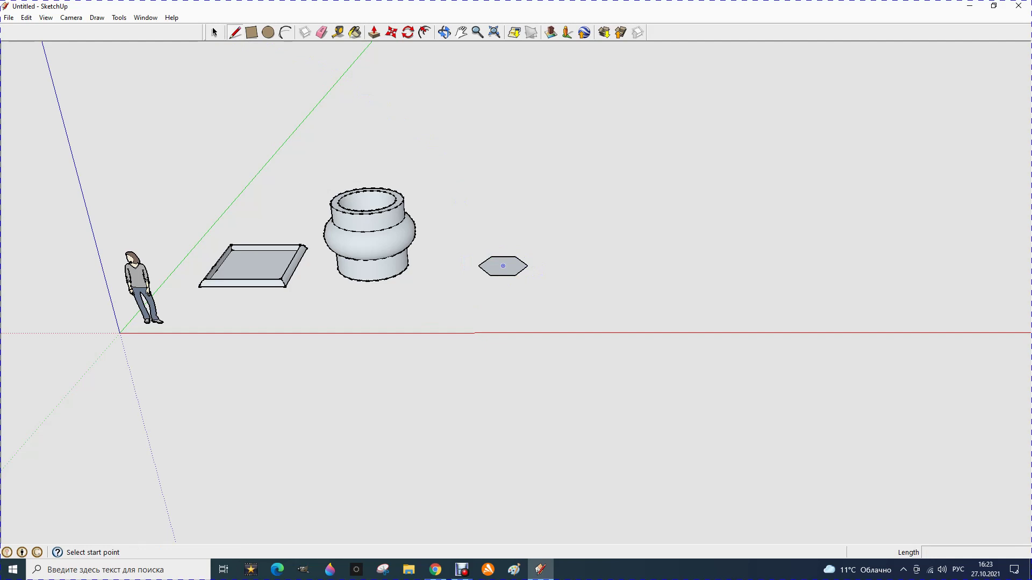
click(503, 266)
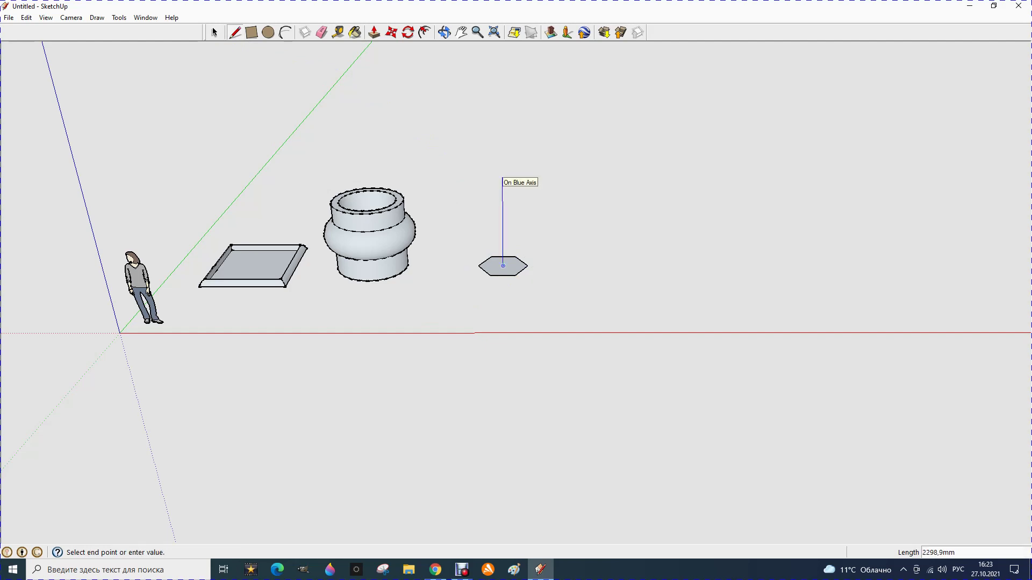
click(502, 177)
click(607, 177)
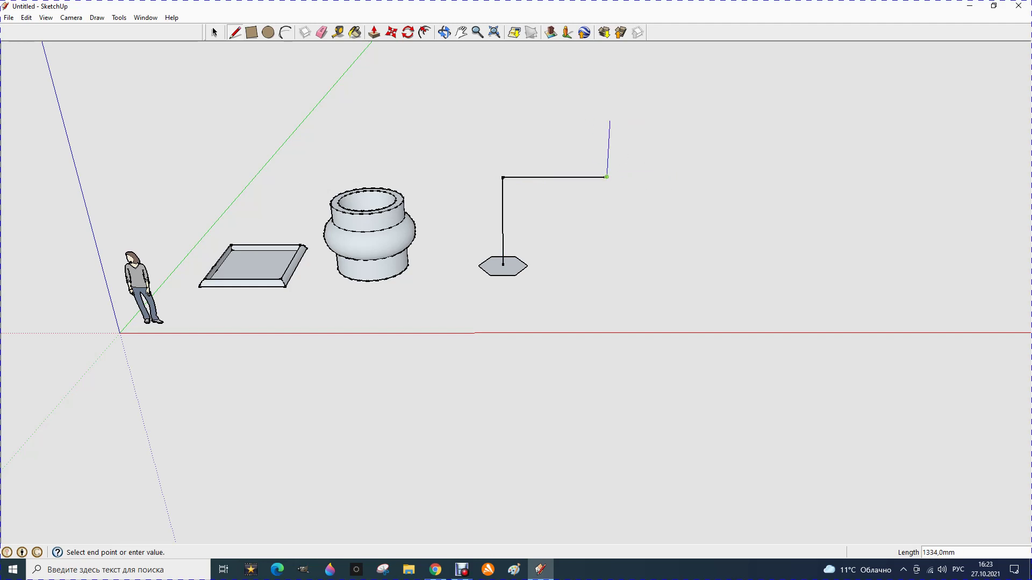
click(610, 121)
key(Escape)
click(285, 32)
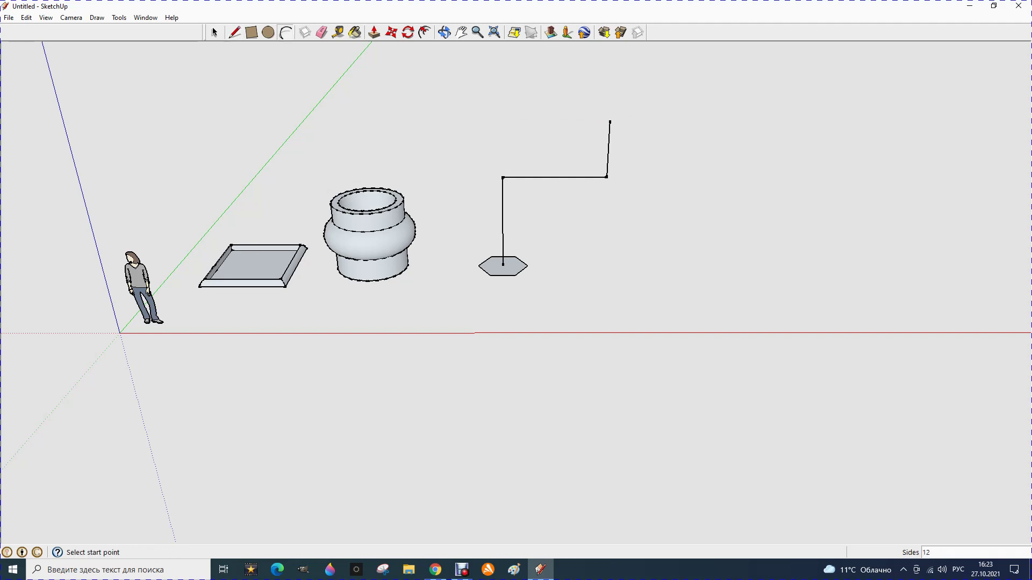
Replace the path's short top segment with a semicircular arc and select the vertical path edge
click(610, 121)
click(607, 177)
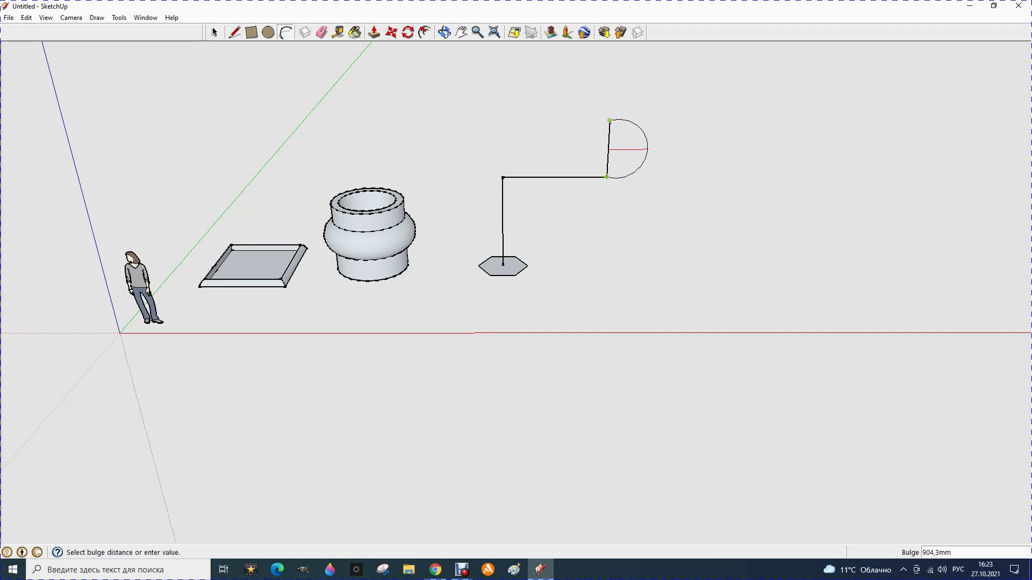
click(631, 149)
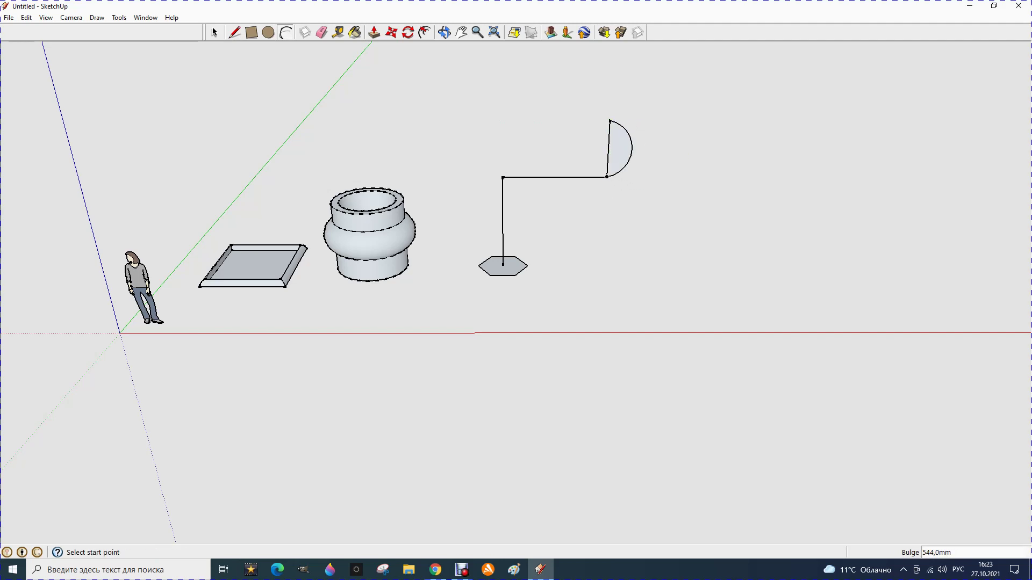
key(e)
click(608, 149)
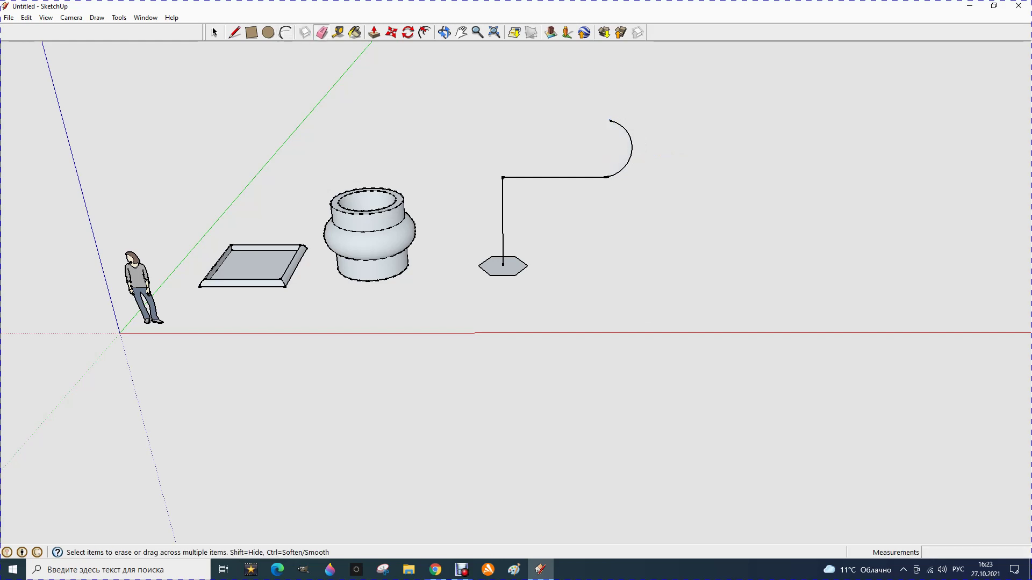
click(214, 33)
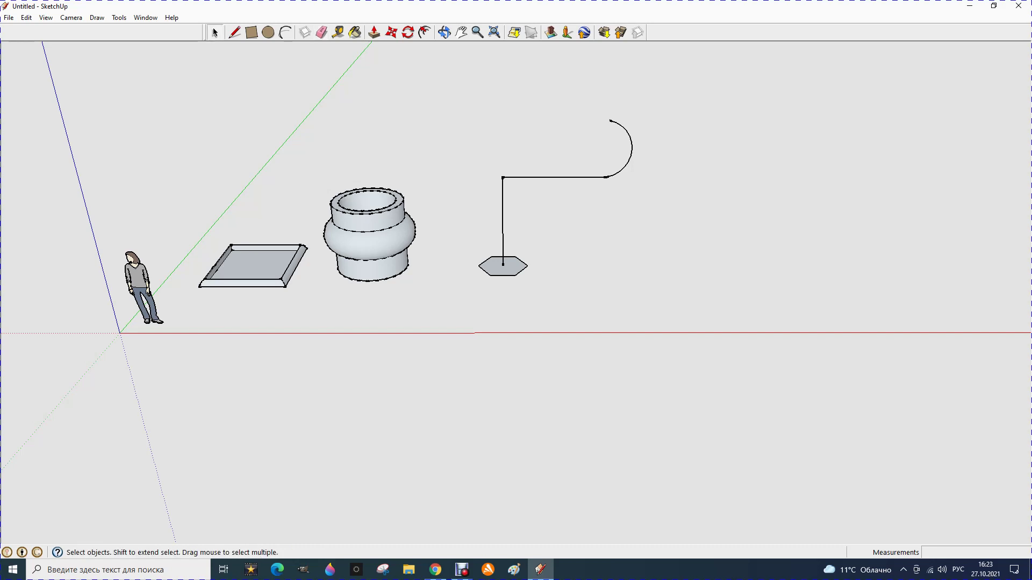
click(503, 221)
Add the arc to the path selection and Follow Me the hexagon into a bent pipe
shift+click(618, 171)
click(118, 18)
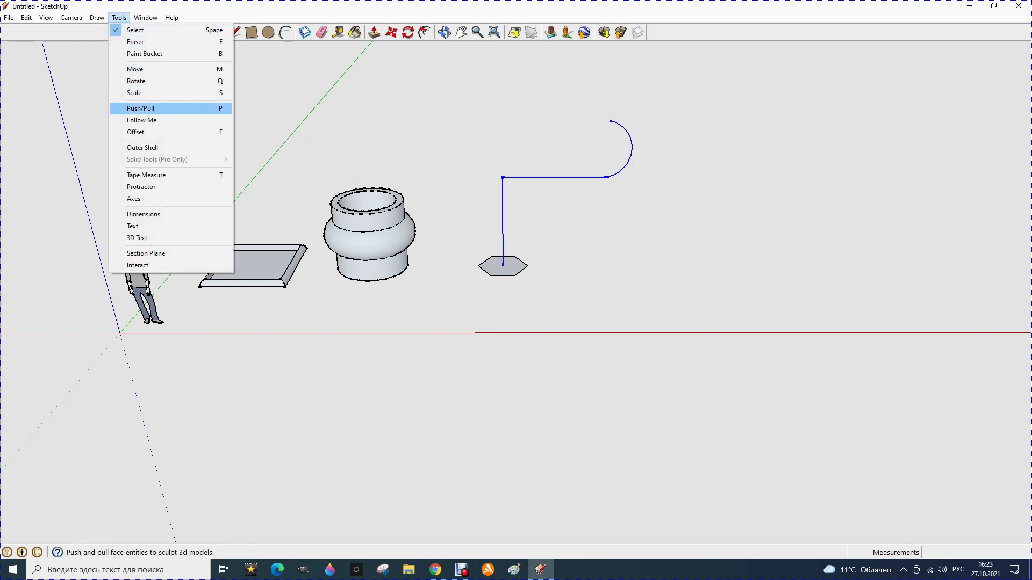
click(141, 120)
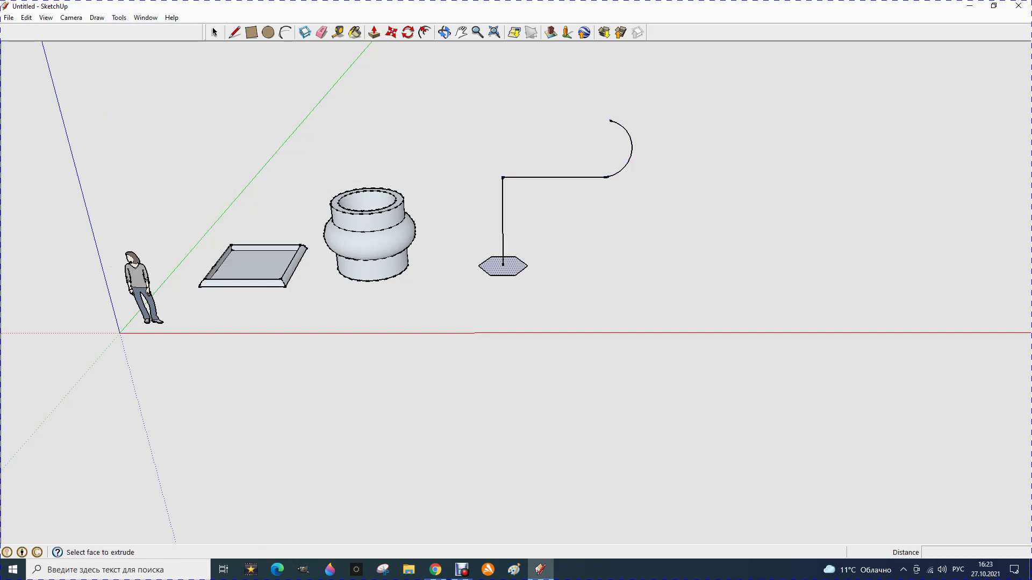
click(503, 266)
key(o)
mouse_move(484, 268)
mouse_down()
mouse_move(538, 322)
mouse_move(451, 258)
mouse_move(419, 215)
mouse_move(392, 242)
mouse_move(408, 231)
mouse_move(419, 272)
mouse_up()
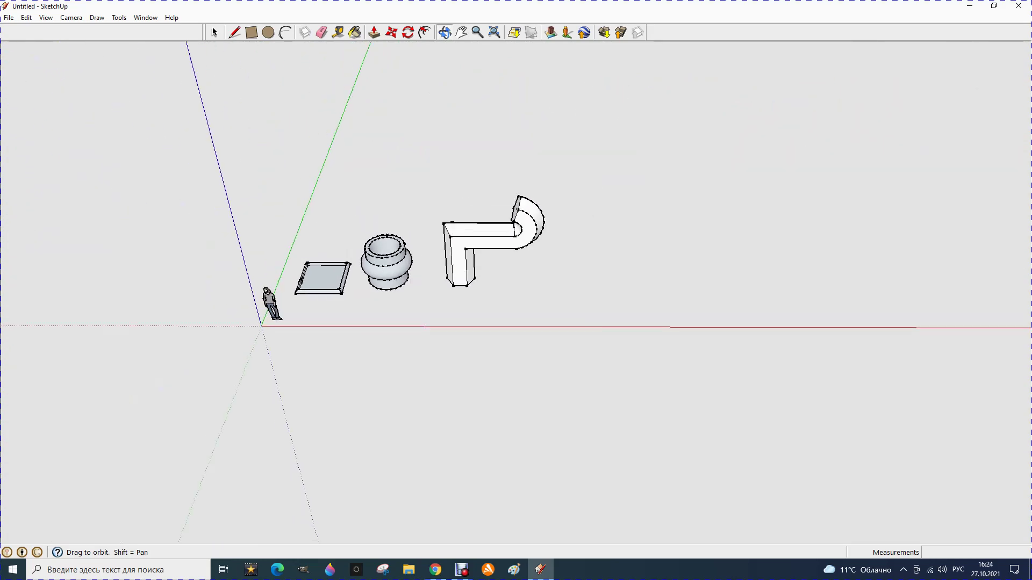
Draw a rectangle right of the pipe and push/pull it up into a tall box
click(251, 32)
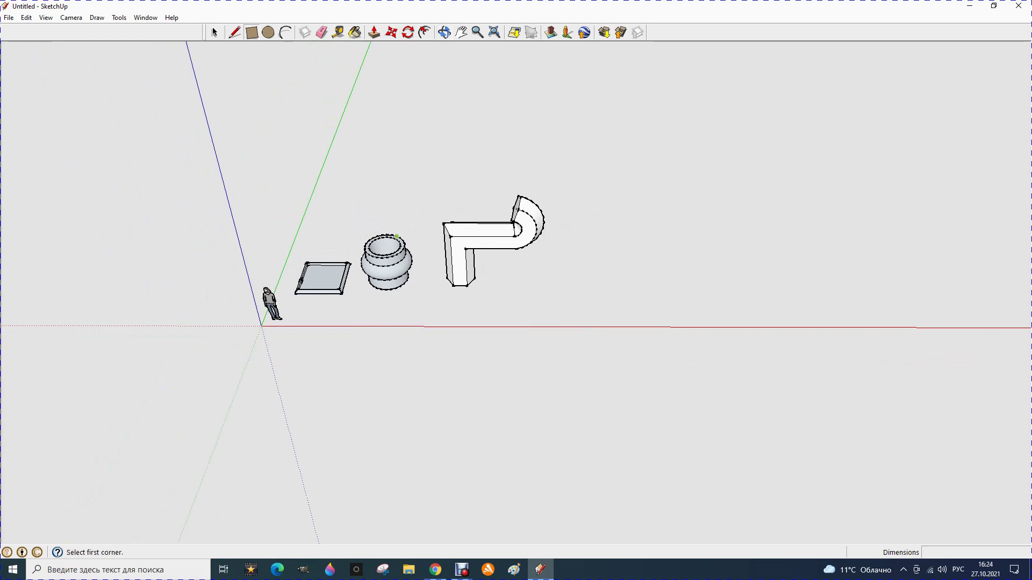
click(591, 261)
click(645, 295)
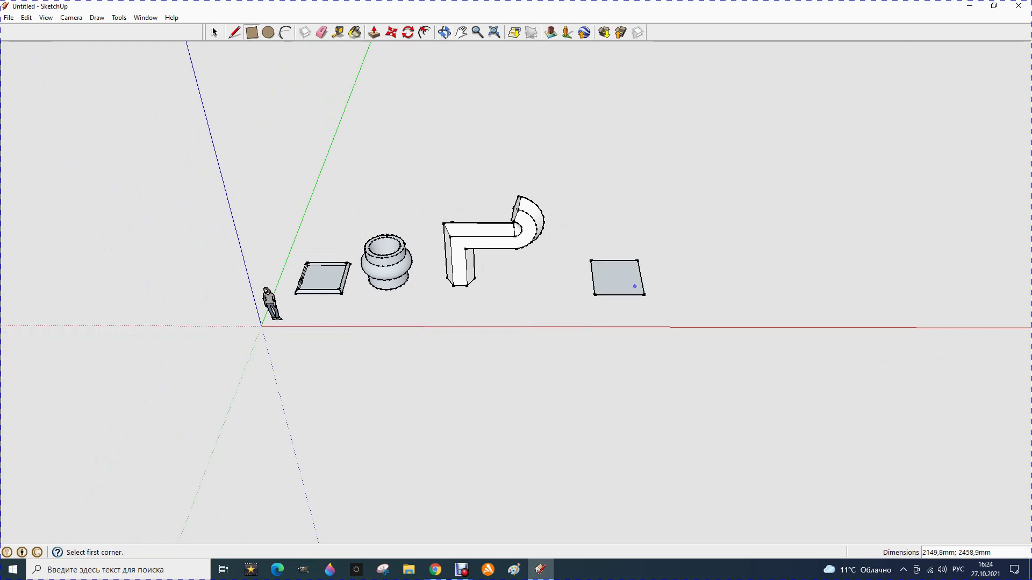
click(373, 32)
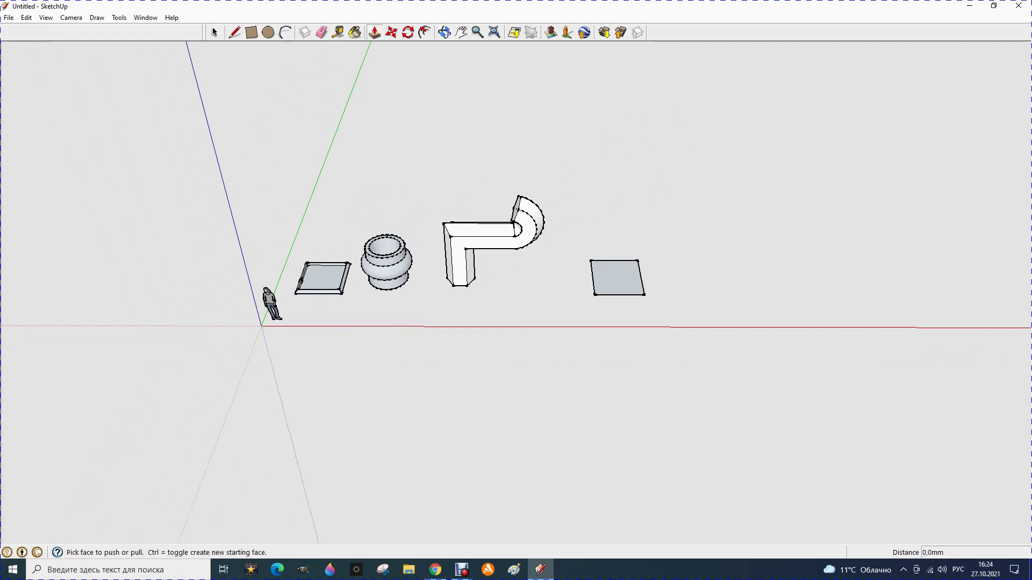
click(621, 223)
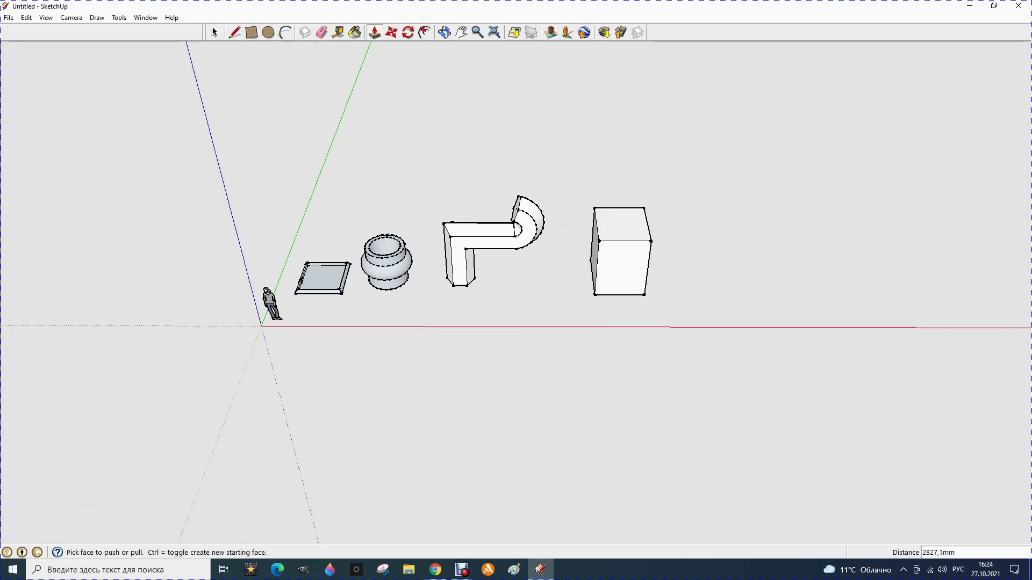
click(444, 32)
mouse_move(484, 322)
mouse_down()
mouse_move(526, 301)
mouse_move(376, 312)
mouse_up()
scroll(454, 234, up, 2)
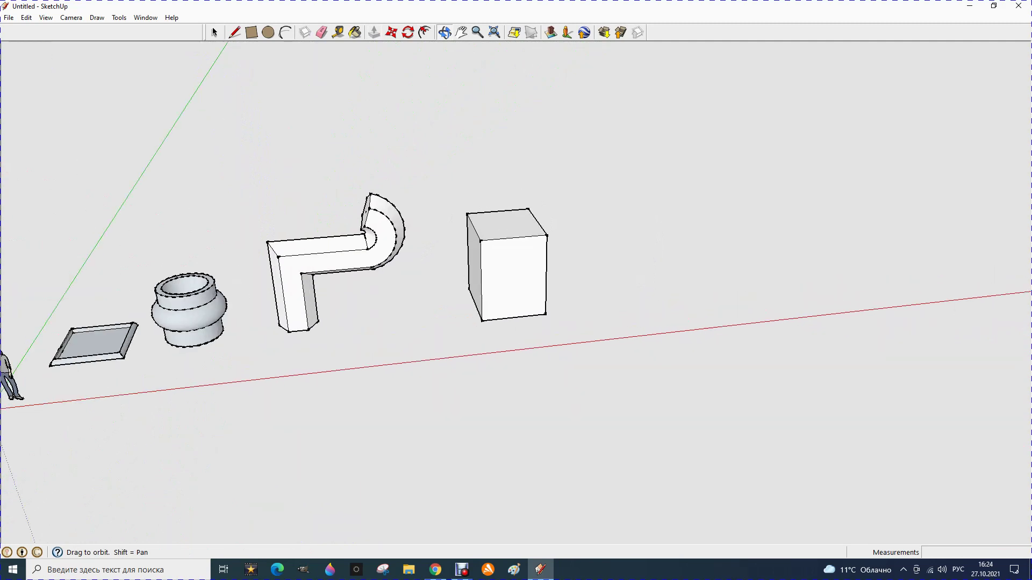
Zoom in and draw a small closed rectangle on the box face near its top corner
scroll(454, 235, up, 2)
scroll(454, 234, up, 2)
scroll(455, 234, up, 2)
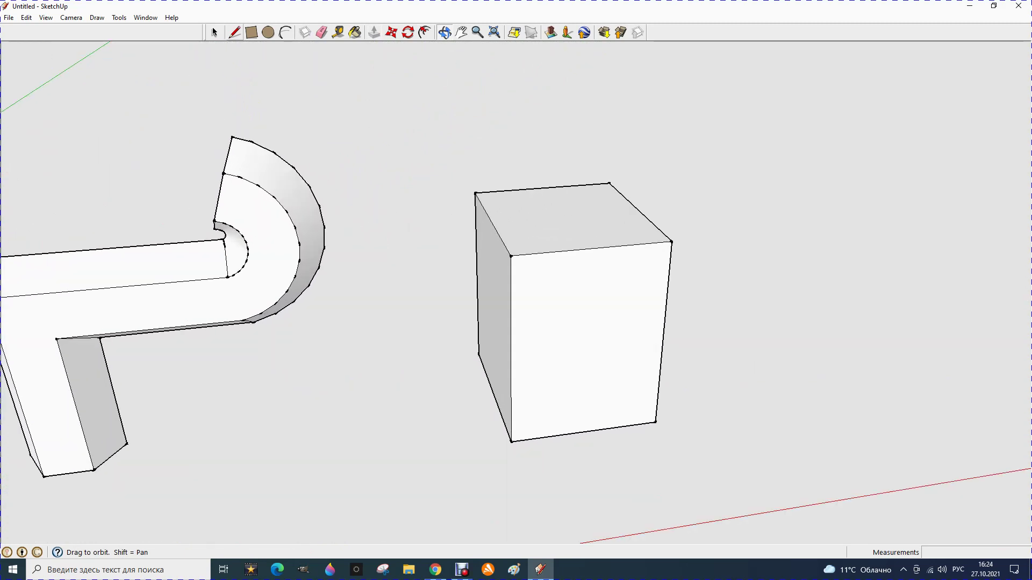
click(235, 33)
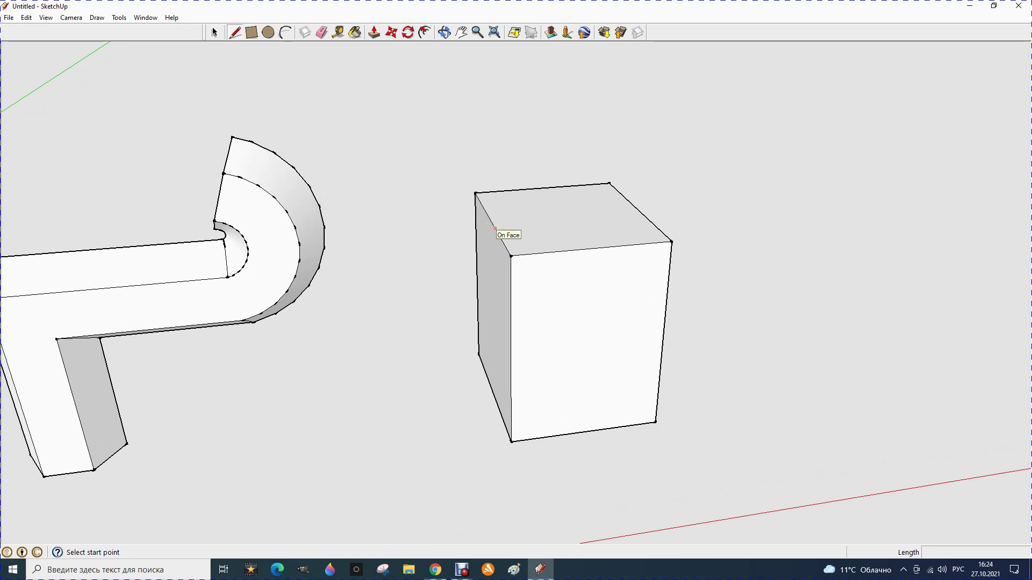
click(494, 228)
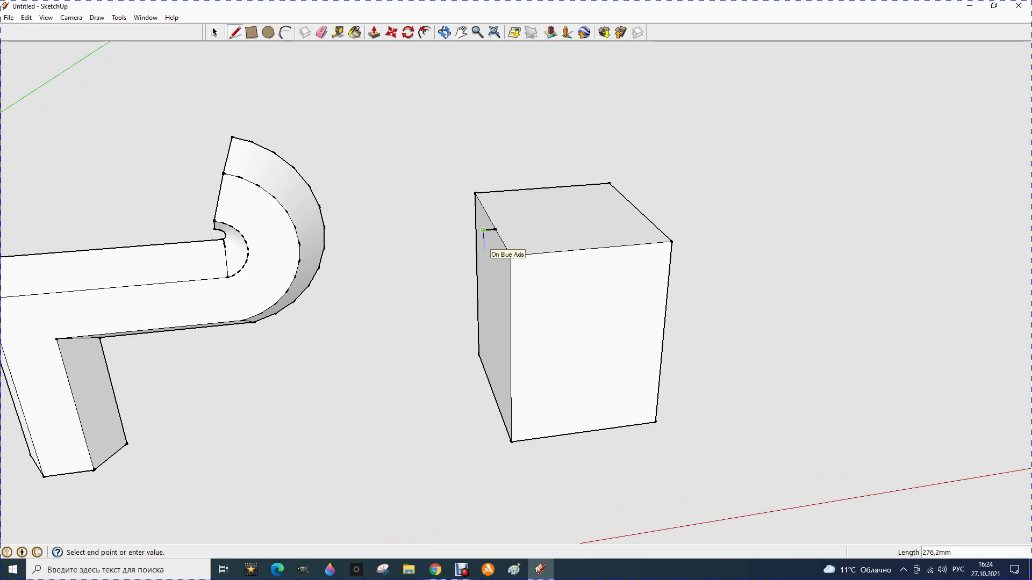
scroll(483, 230, up, 2)
scroll(481, 214, up, 2)
click(481, 214)
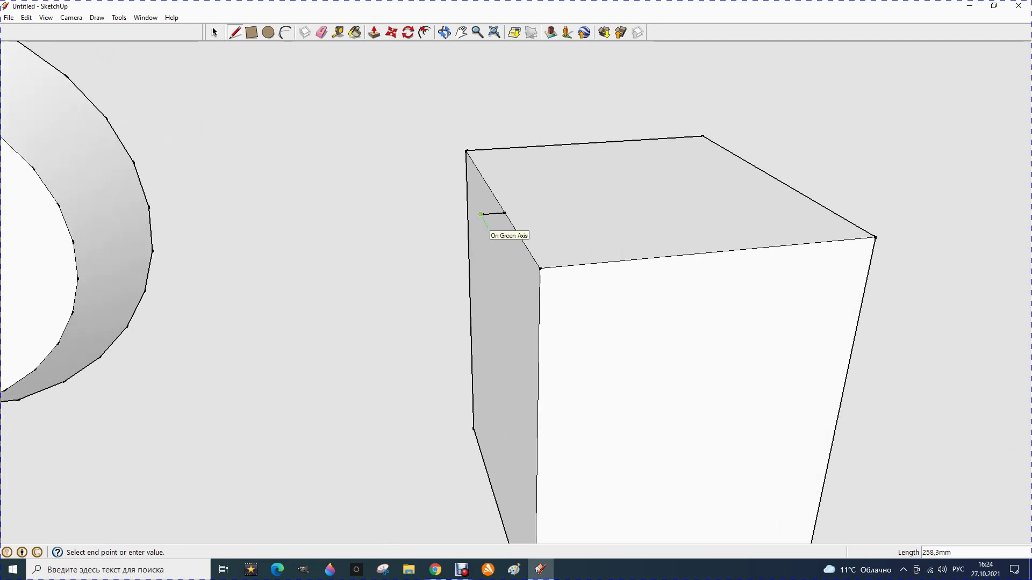
click(480, 229)
click(504, 213)
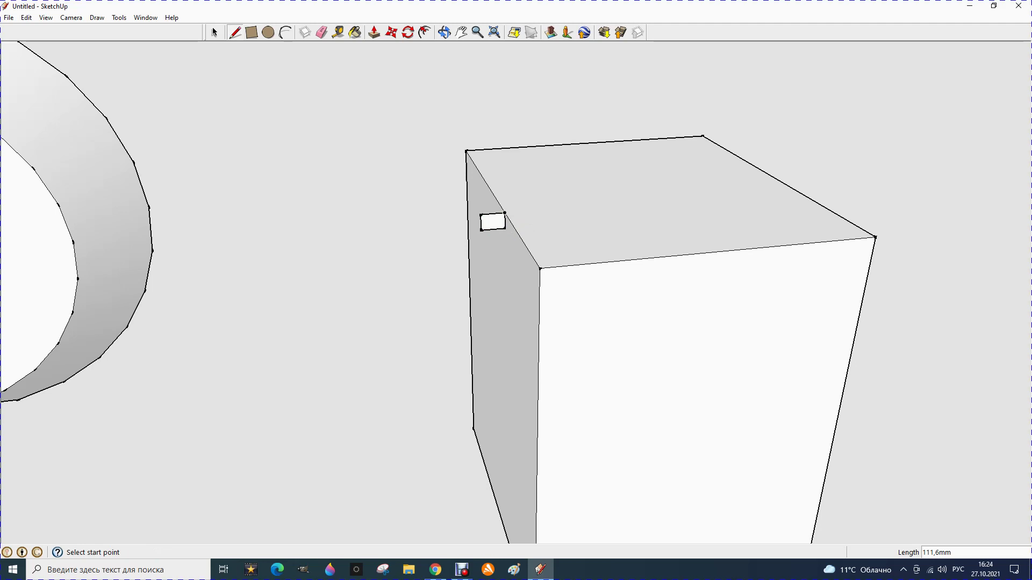
scroll(467, 242, down, 1)
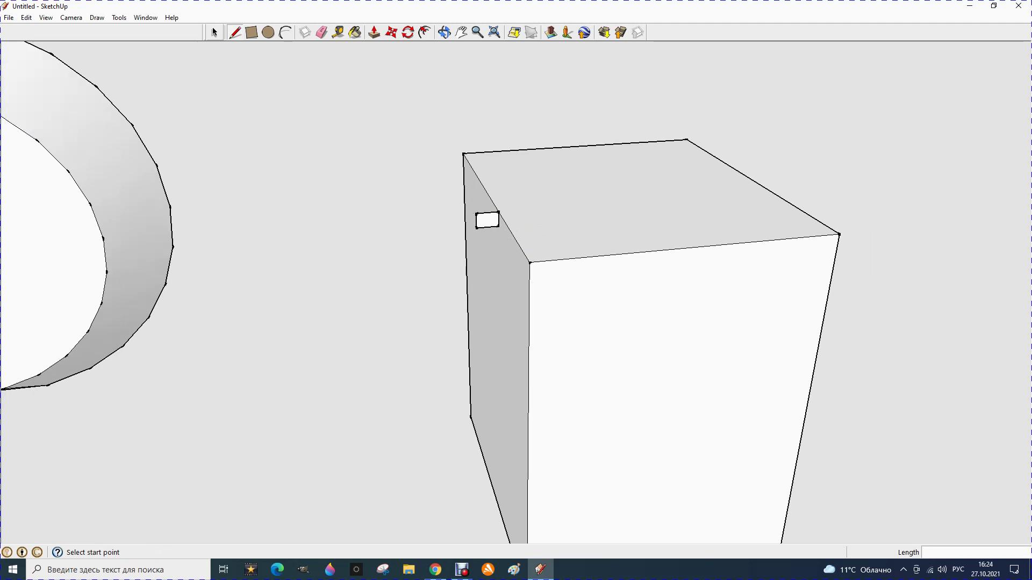
click(215, 33)
scroll(441, 226, down, 1)
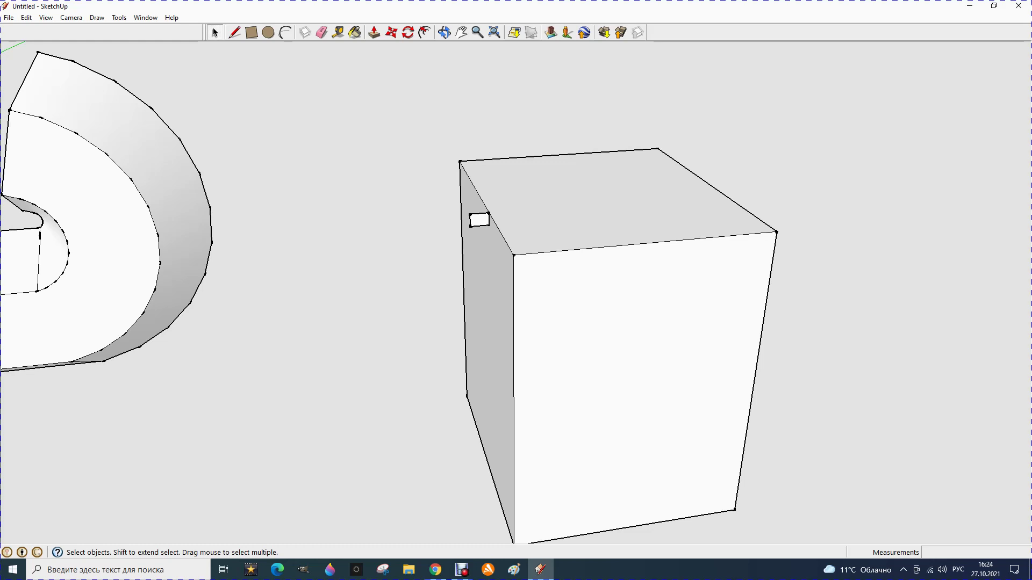
Follow Me the small profile along the box front's left and bottom edges into an L-shaped rim
double_click(500, 234)
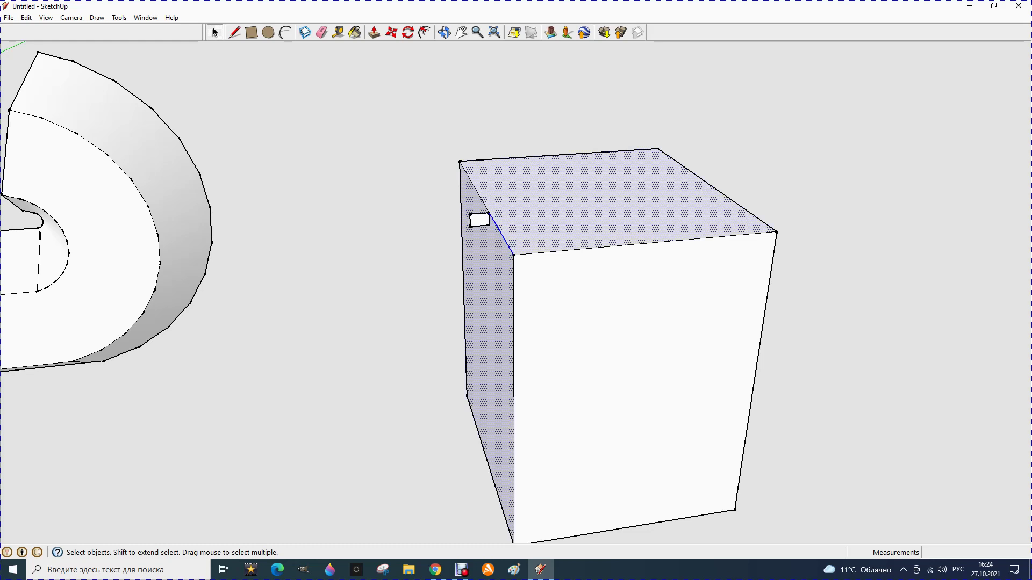
key(Escape)
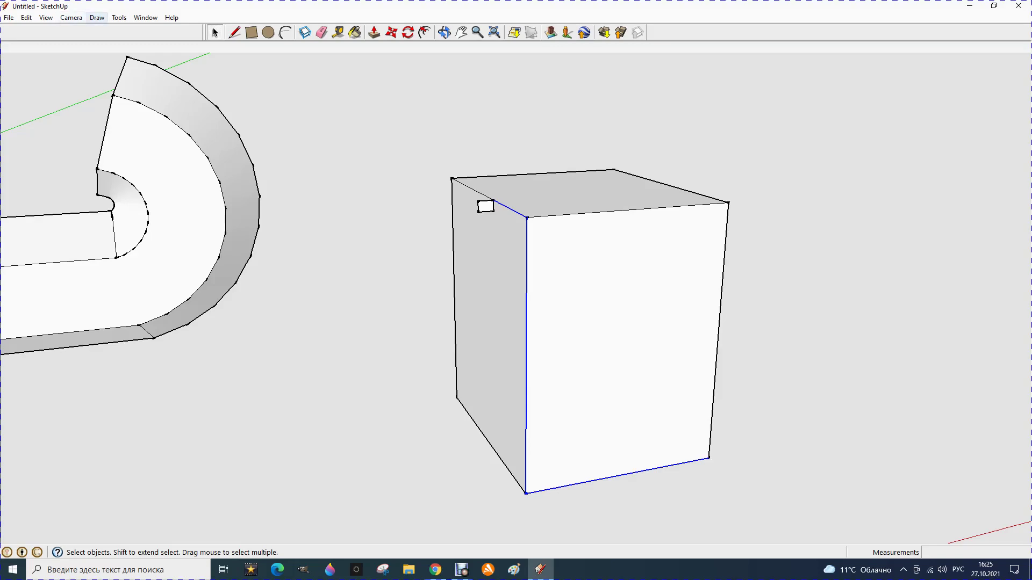
click(119, 17)
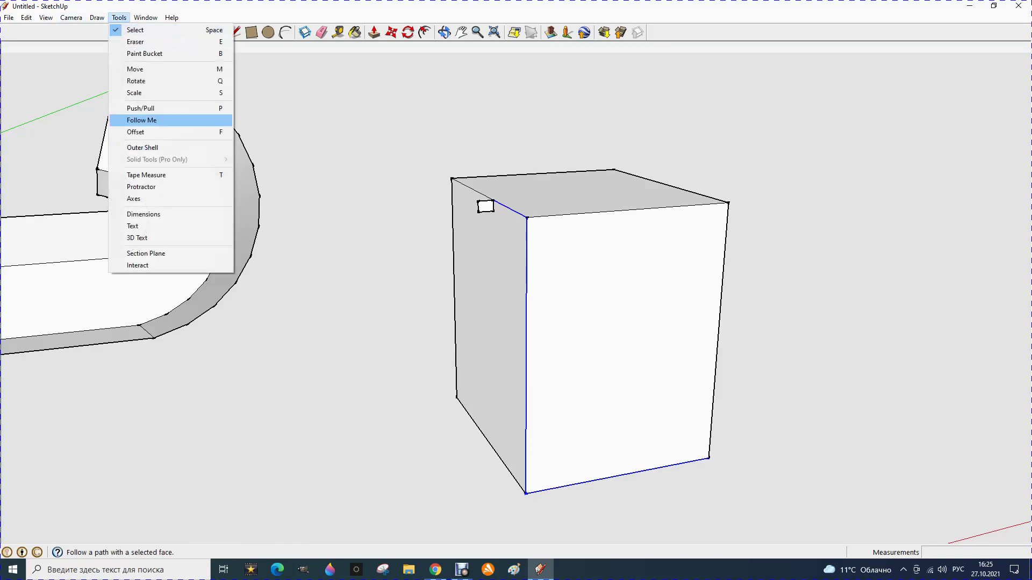
click(141, 120)
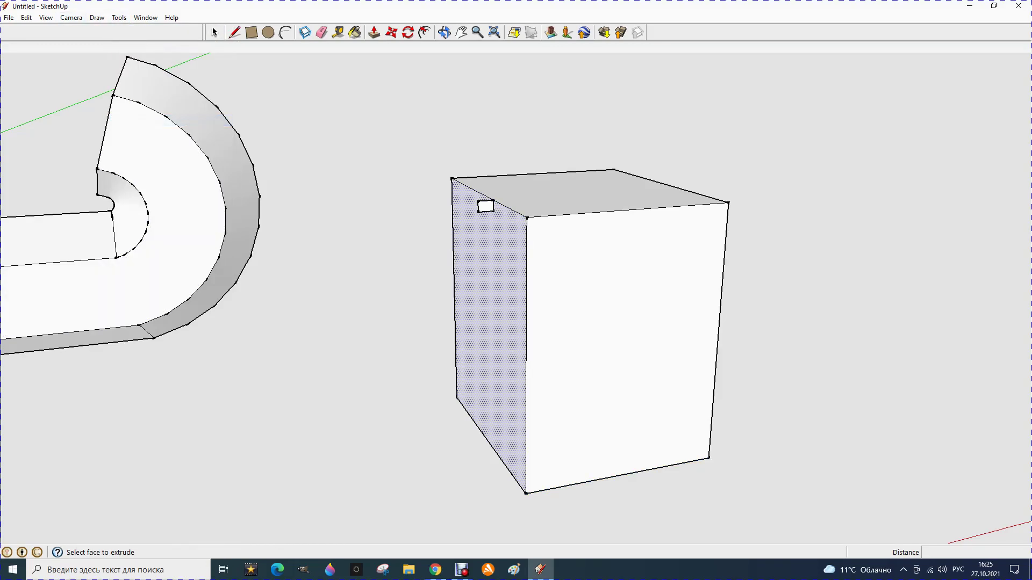
click(486, 206)
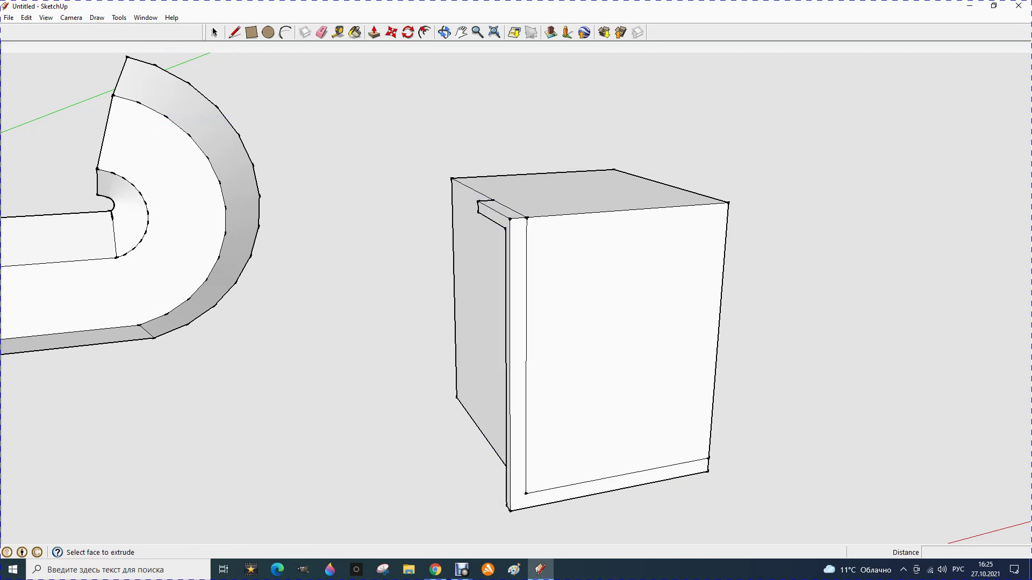
middle_drag(516, 290, 795, 290)
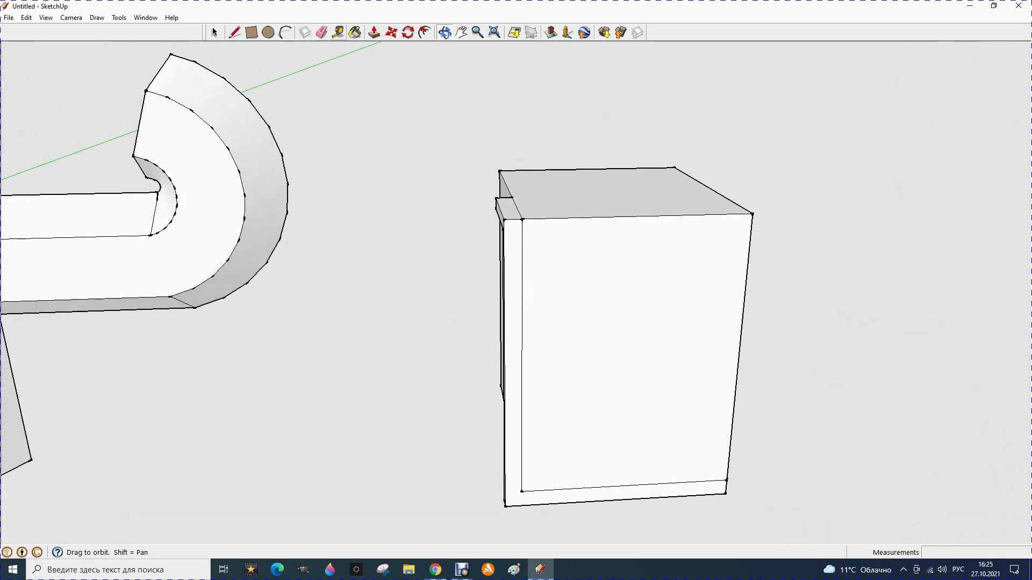
Push the box's front face 535 mm inward so the L-shaped rim projects as a ledge
key(p)
click(628, 349)
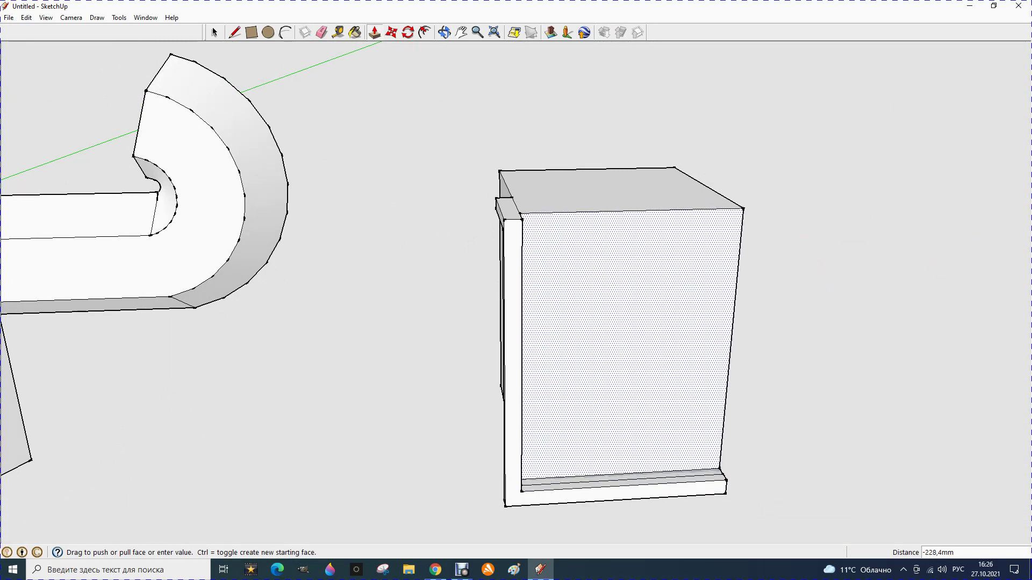
text(535)
key(Return)
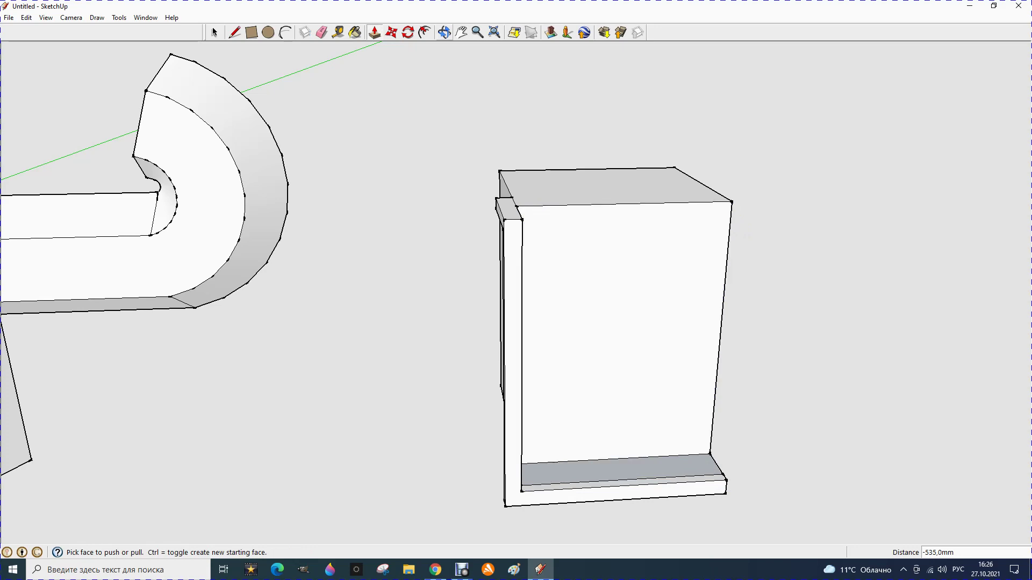
click(444, 33)
drag(591, 322, 538, 403)
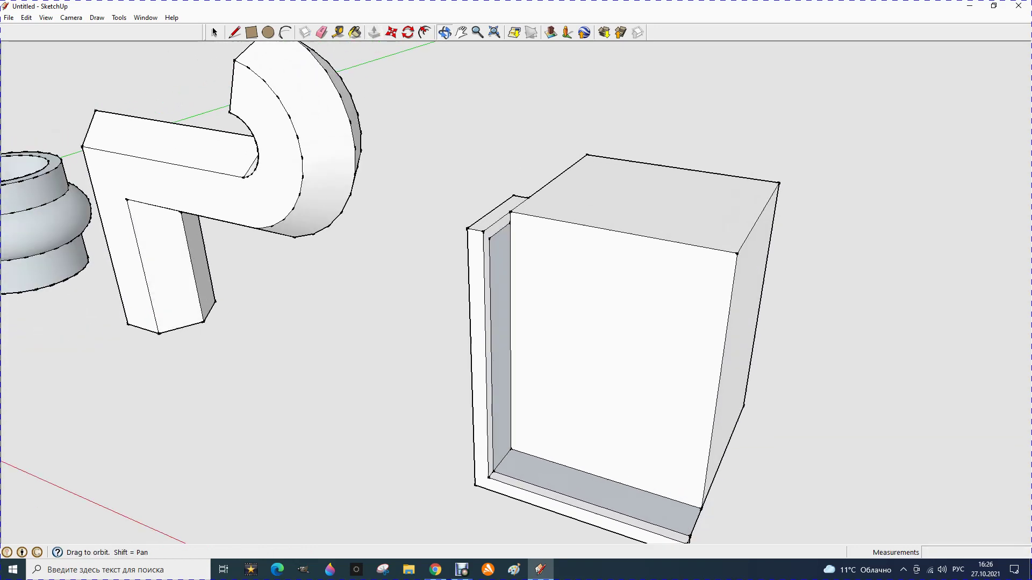
mouse_move(591, 376)
mouse_down()
mouse_move(570, 280)
mouse_move(532, 306)
mouse_up()
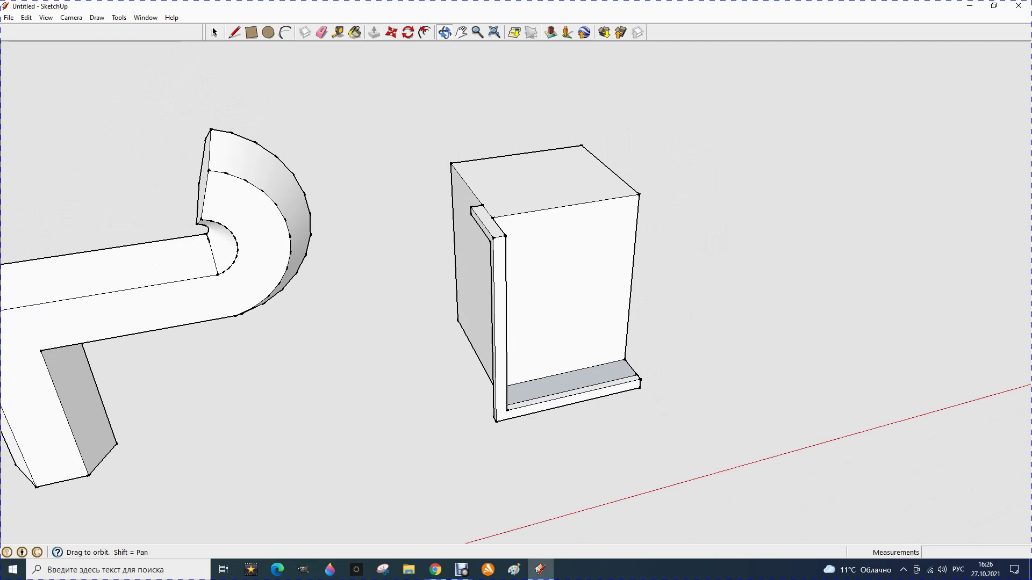
Zoom out to show the tray, vase, hexagonal pipe and recessed box in one row
scroll(525, 271, down, 1)
scroll(525, 271, down, 1)
scroll(525, 271, down, 1)
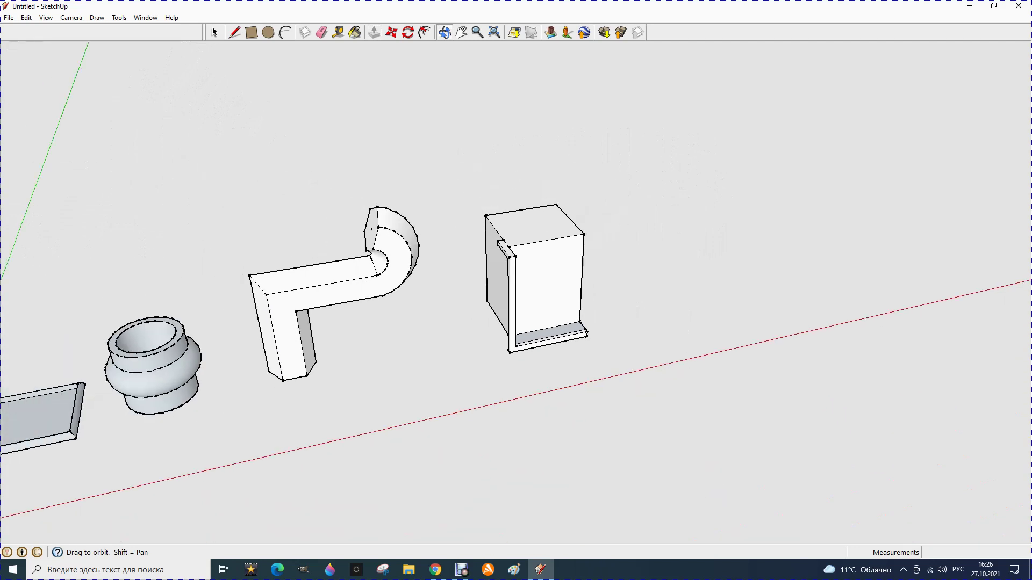
scroll(539, 320, down, 2)
scroll(539, 320, down, 1)
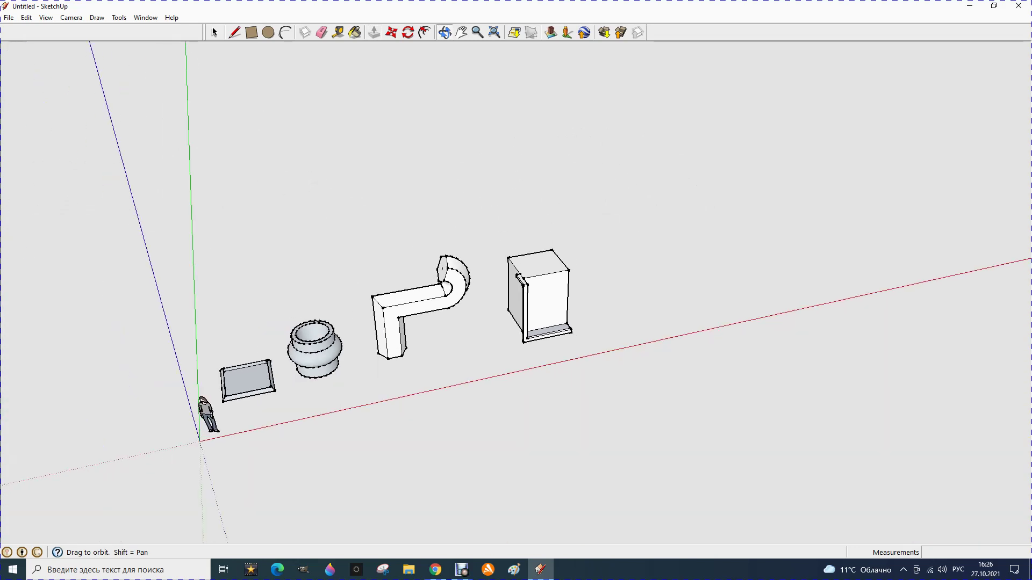